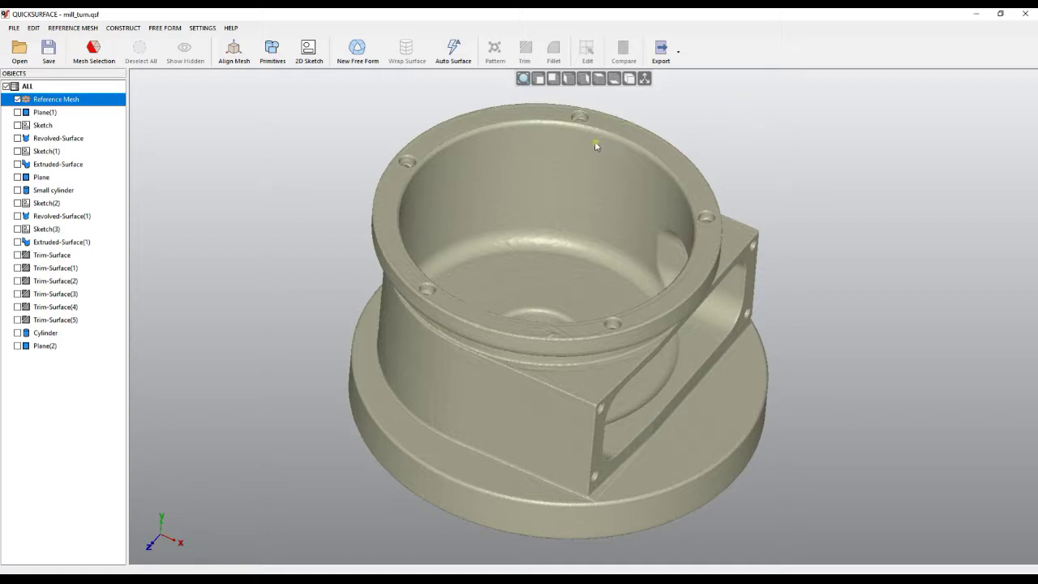
# - Orbit the flange to a near top-down view and display the coordinate grid planes and axes
pyautogui.moveTo(582, 166); pyautogui.dragTo(568, 217, button='right')
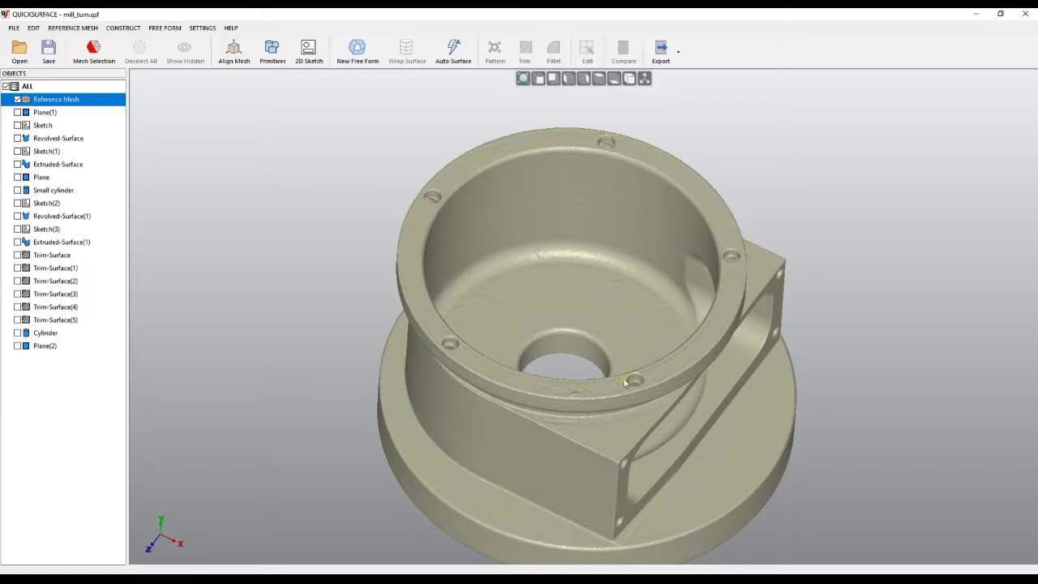
pyautogui.moveTo(589, 228); pyautogui.dragTo(559, 216, button='right')
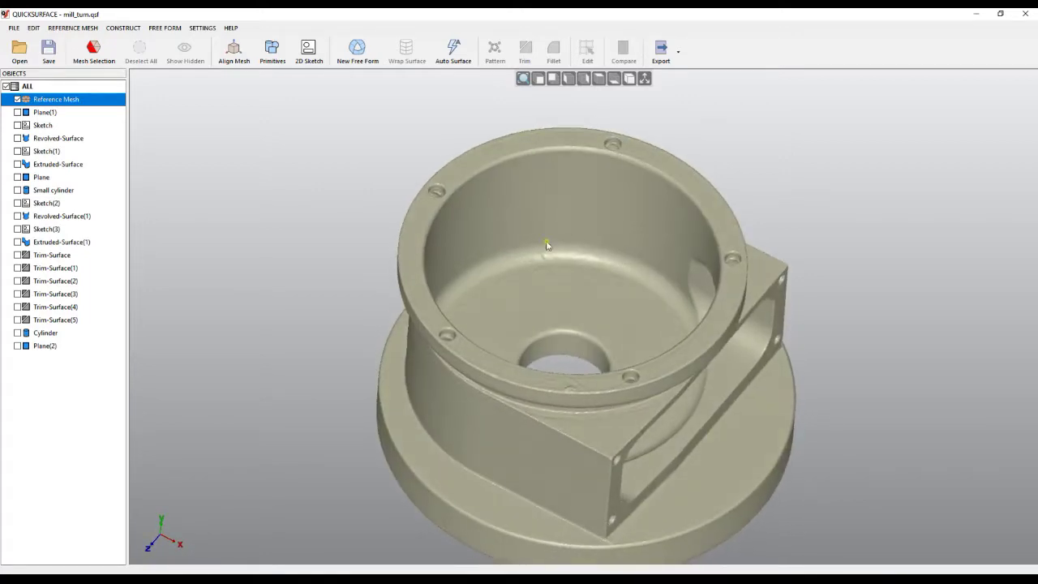
pyautogui.scroll(-3, 550, 257)
pyautogui.scroll(3, 550, 257)
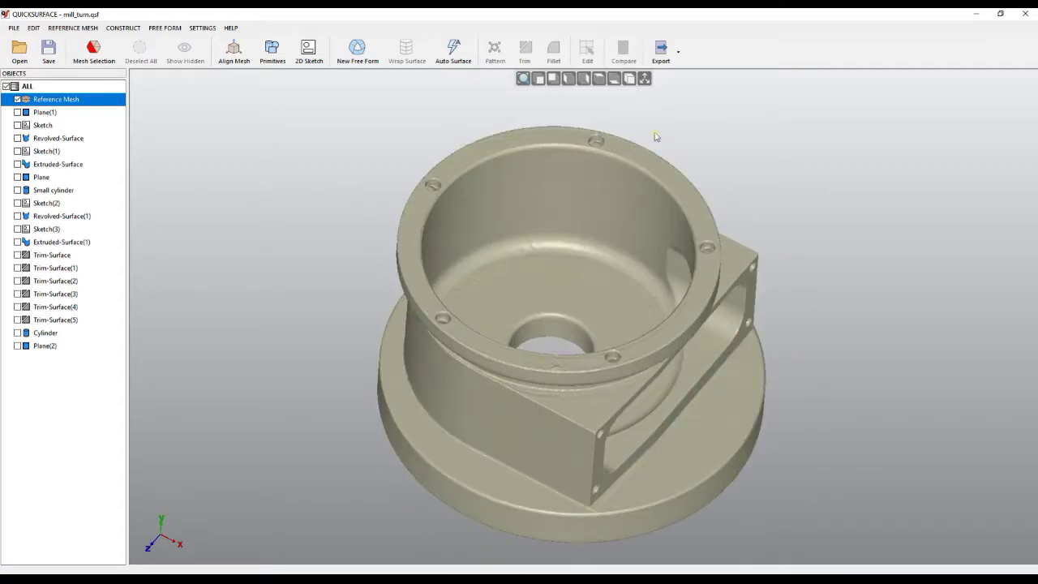
pyautogui.click(646, 79)
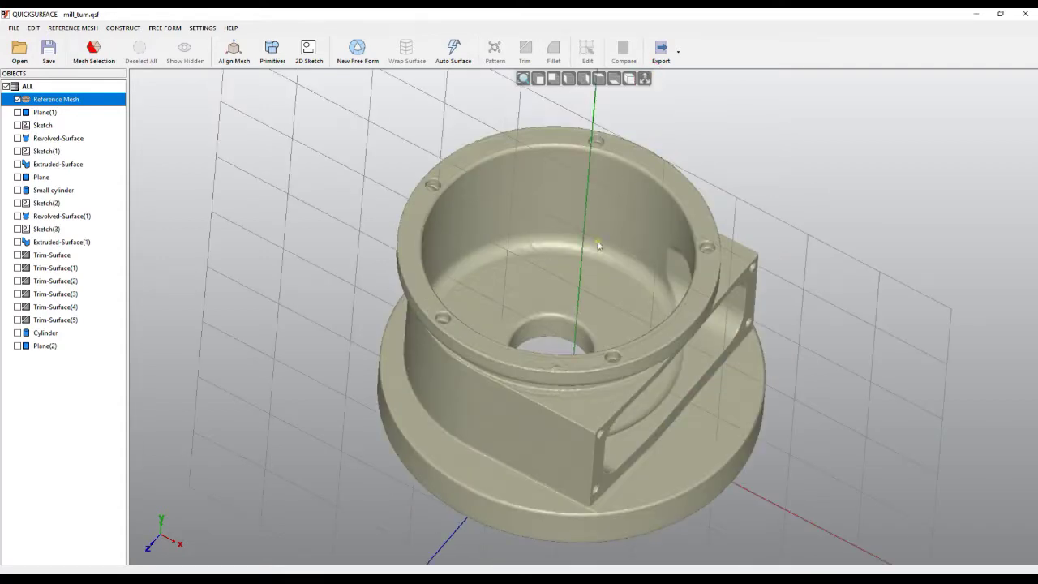
pyautogui.moveTo(579, 292); pyautogui.dragTo(565, 402, button='right')
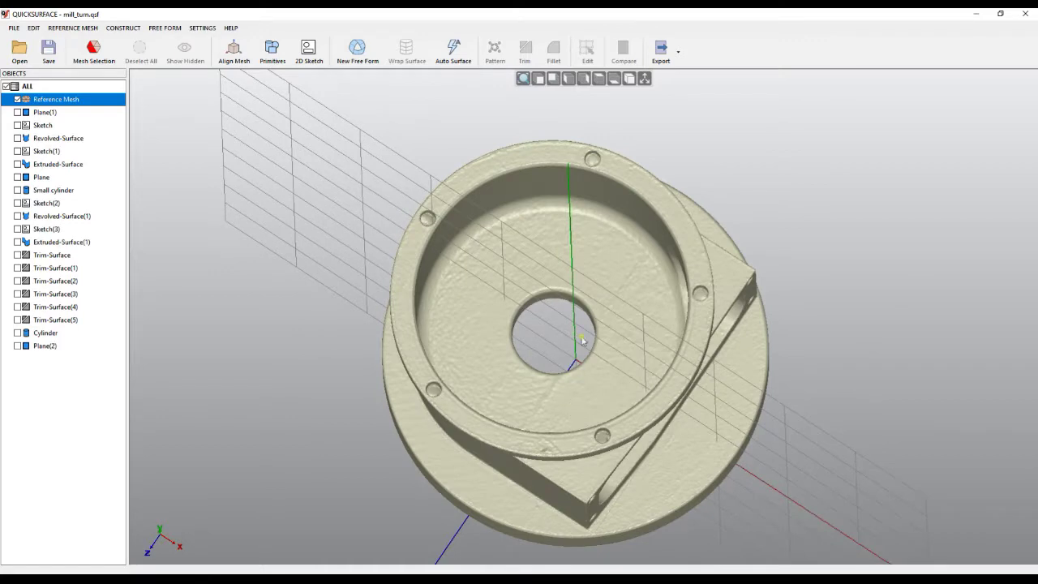
pyautogui.click(539, 78)
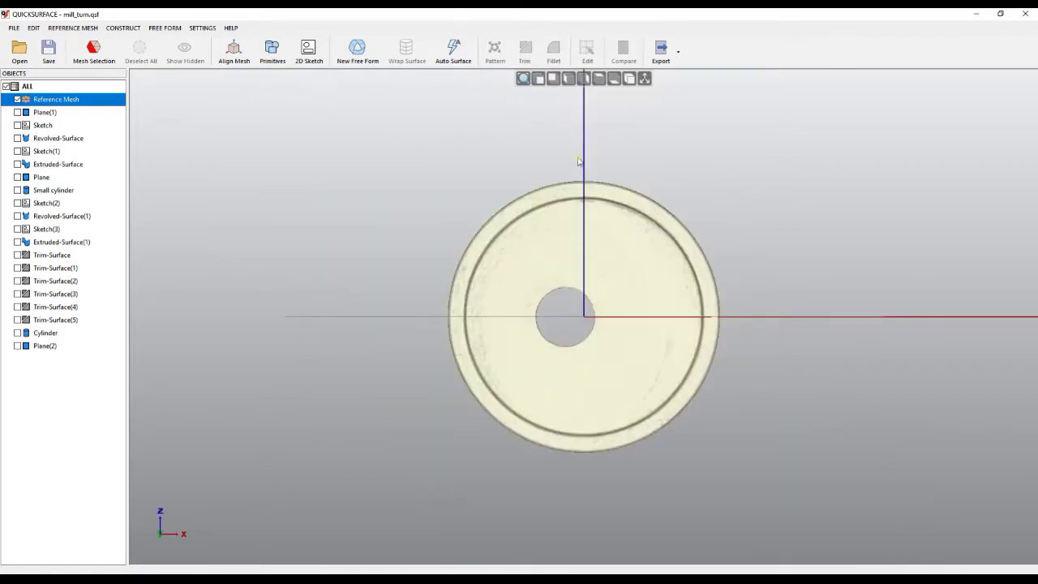
pyautogui.hotkey('ctrl', '2')
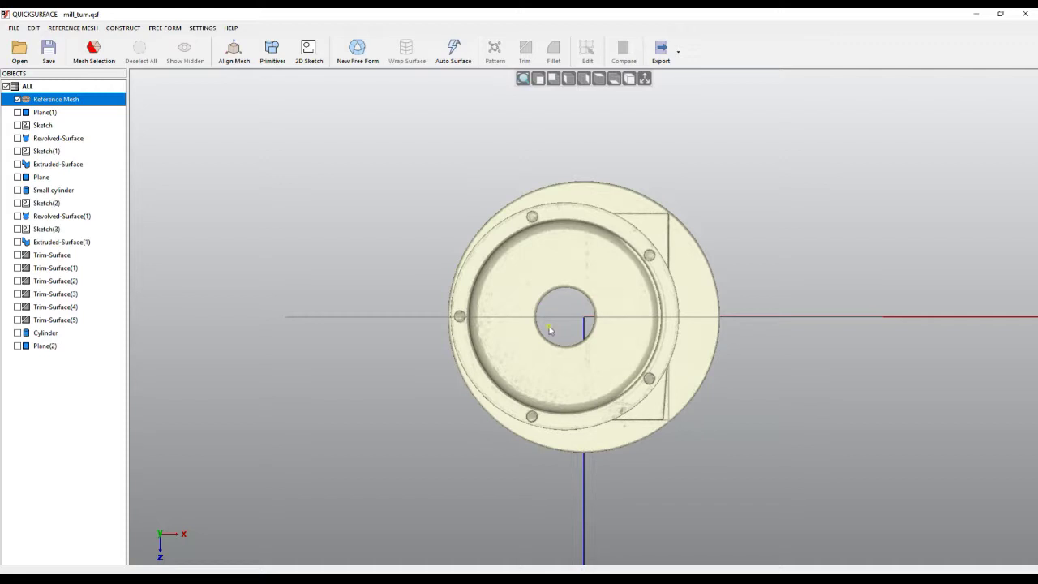
pyautogui.moveTo(444, 344); pyautogui.dragTo(556, 221, button='right')
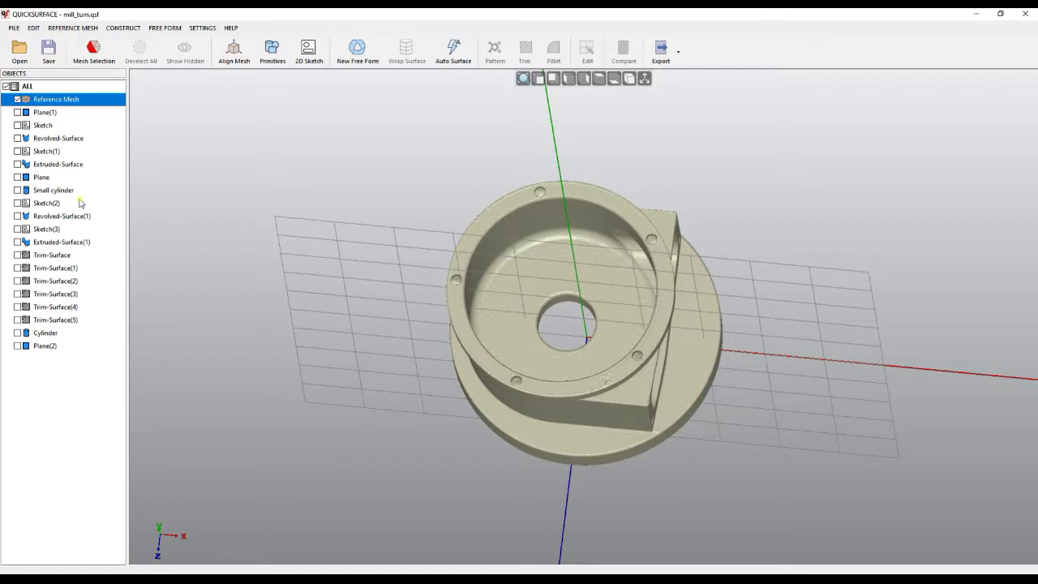
pyautogui.click(18, 191)
# - Select the Small cylinder in the Objects tree and orbit to see its side
pyautogui.moveTo(296, 243); pyautogui.dragTo(380, 269, button='right')
pyautogui.click(380, 268)
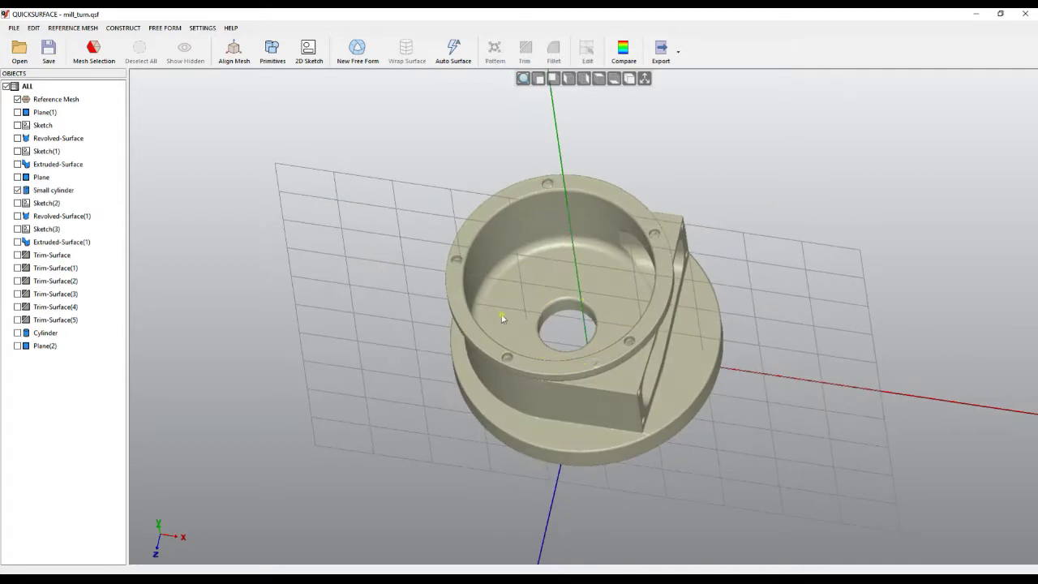
pyautogui.click(49, 191)
pyautogui.moveTo(570, 300); pyautogui.dragTo(592, 304, button='right')
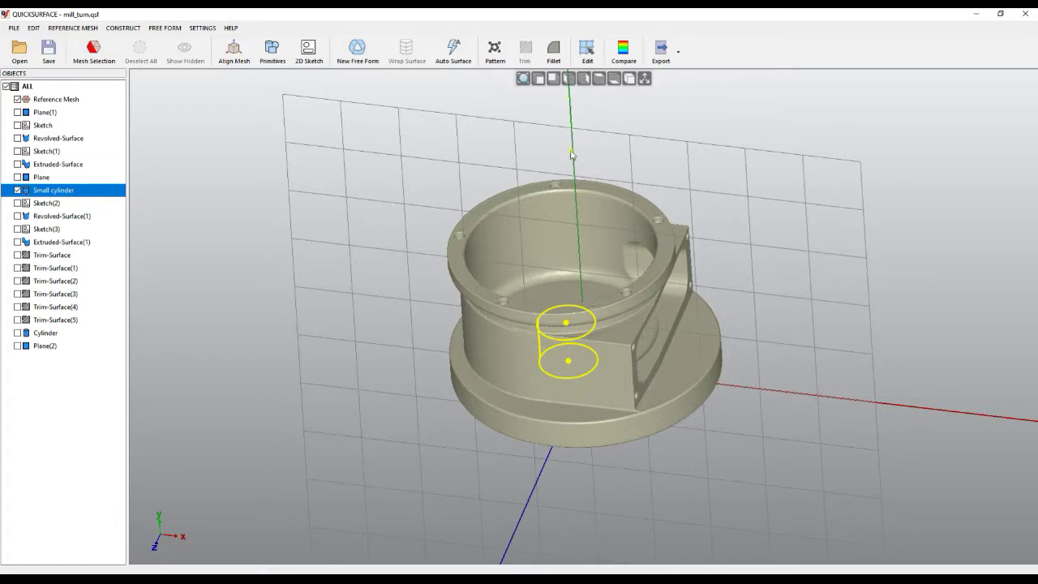
pyautogui.moveTo(575, 189); pyautogui.dragTo(587, 221, button='right')
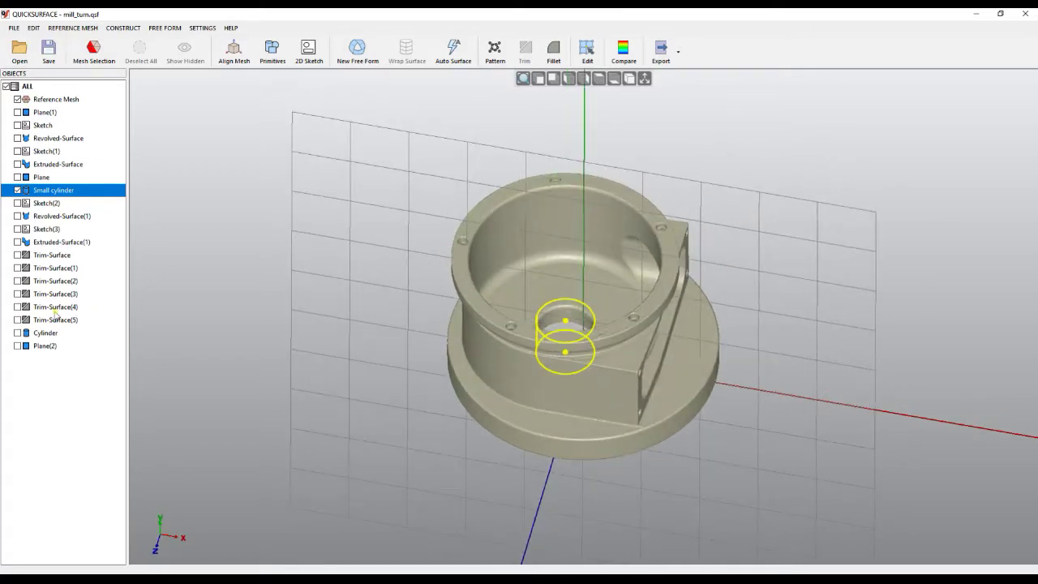
# - Show Trim-Surface(5) over the mesh, then hide the coordinate grid and axes
pyautogui.click(18, 320)
pyautogui.click(296, 275)
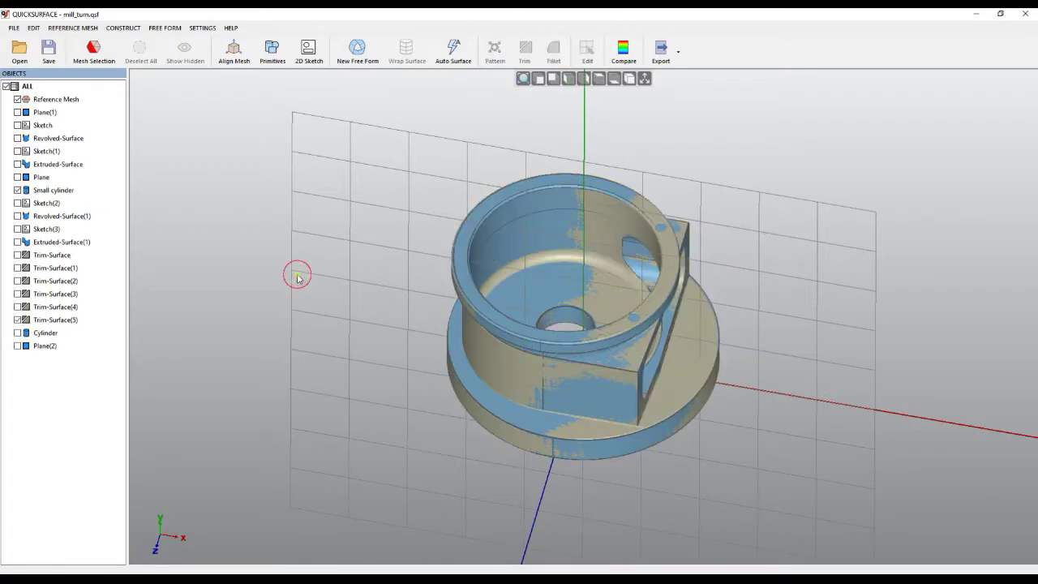
pyautogui.moveTo(424, 215); pyautogui.dragTo(425, 272, button='right')
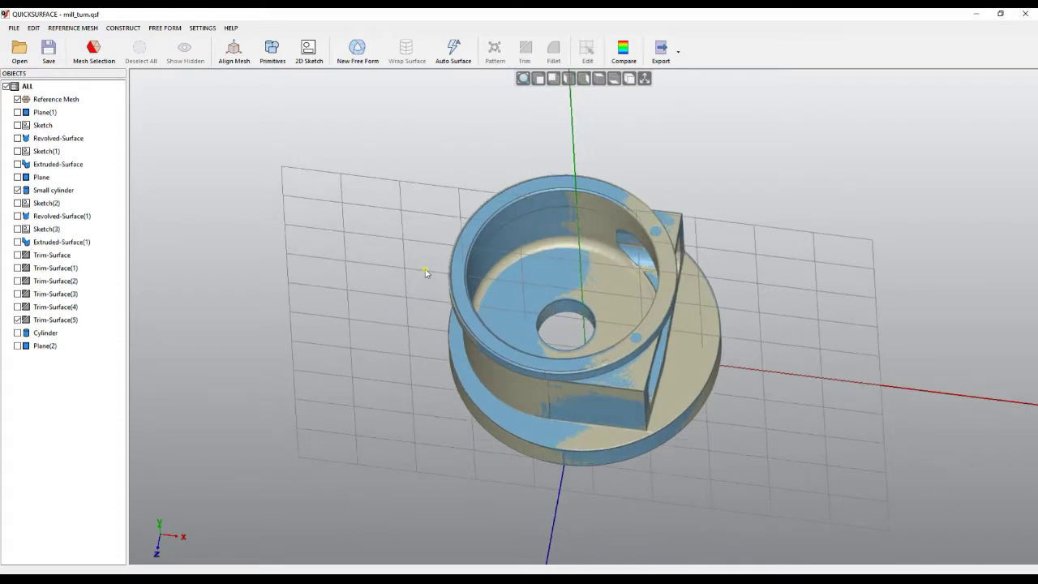
pyautogui.click(644, 78)
# - Hide Trim-Surface(5) again and show the Cylinder, zooming onto it at the rim
pyautogui.moveTo(573, 261); pyautogui.dragTo(579, 235, button='right')
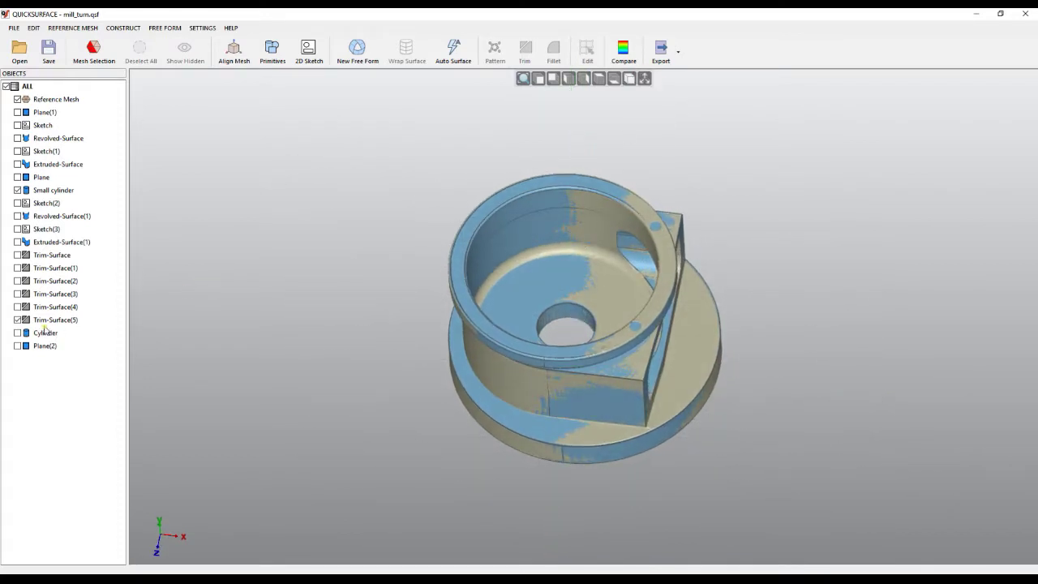
pyautogui.click(18, 320)
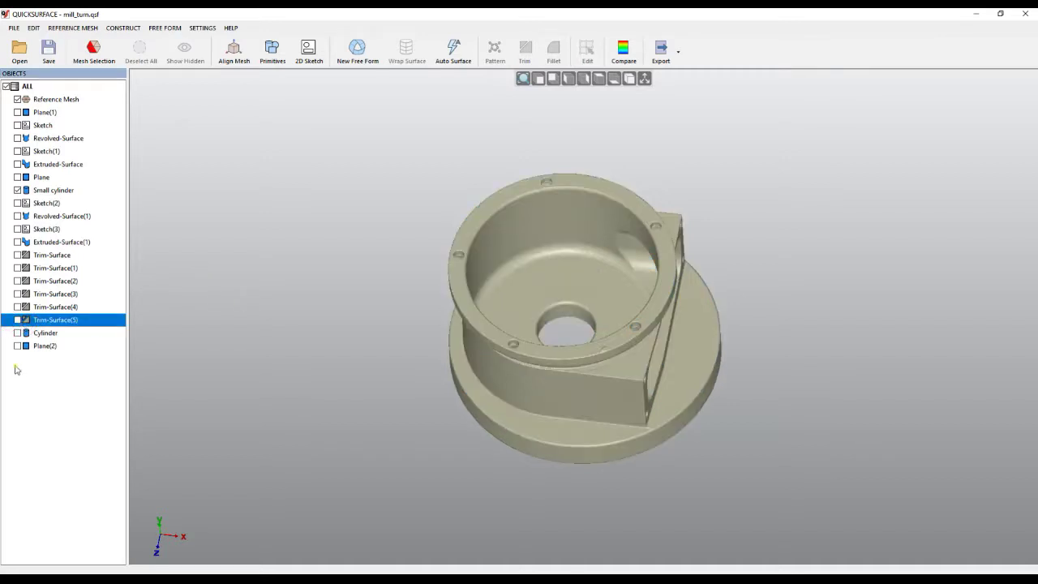
pyautogui.click(18, 333)
pyautogui.doubleClick(45, 334)
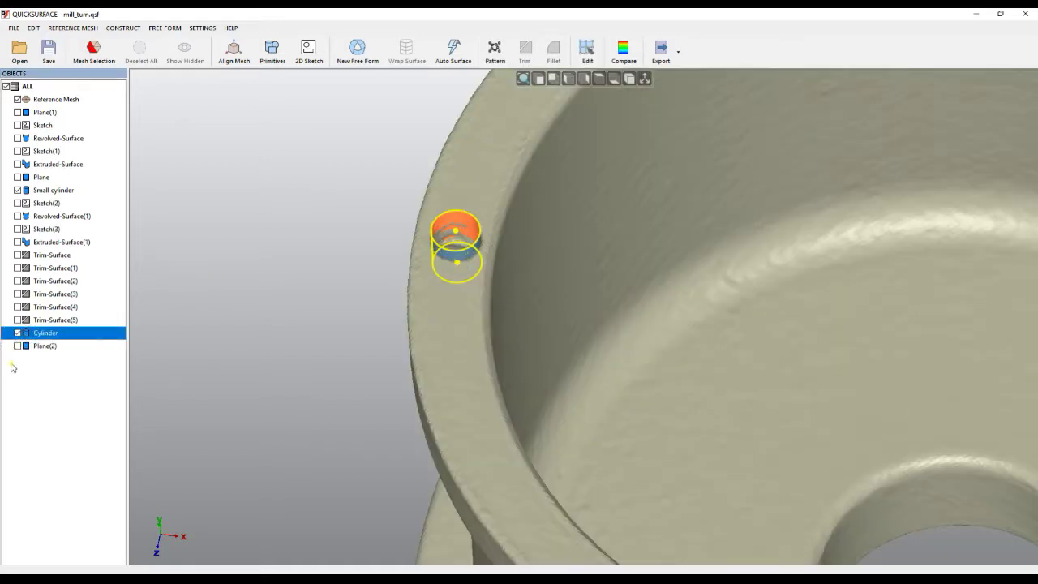
# - Show Plane(2) at the bolt-hole cylinder and hide the reference mesh
pyautogui.click(18, 346)
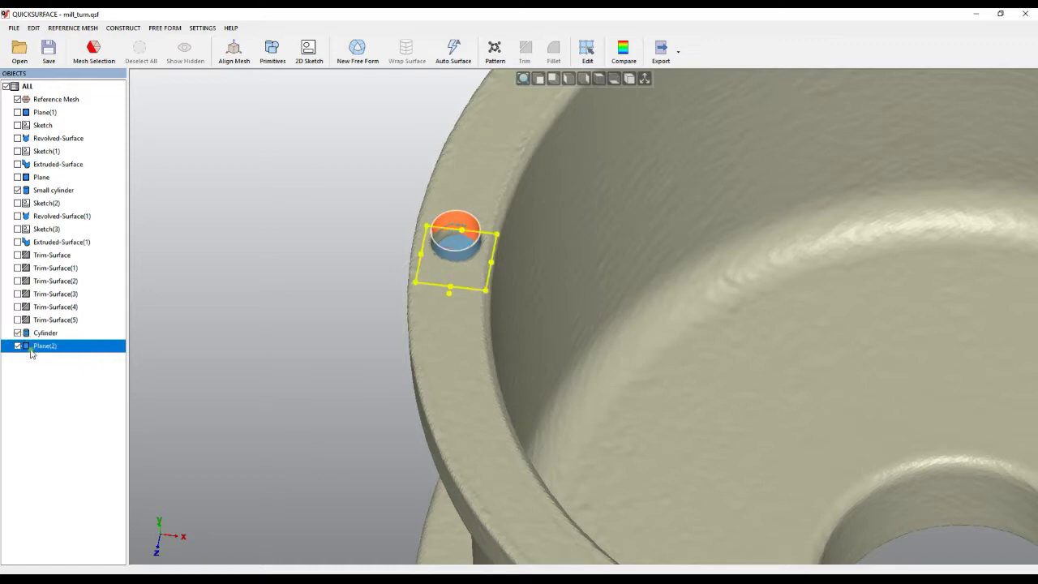
pyautogui.moveTo(490, 357); pyautogui.dragTo(533, 328, button='right')
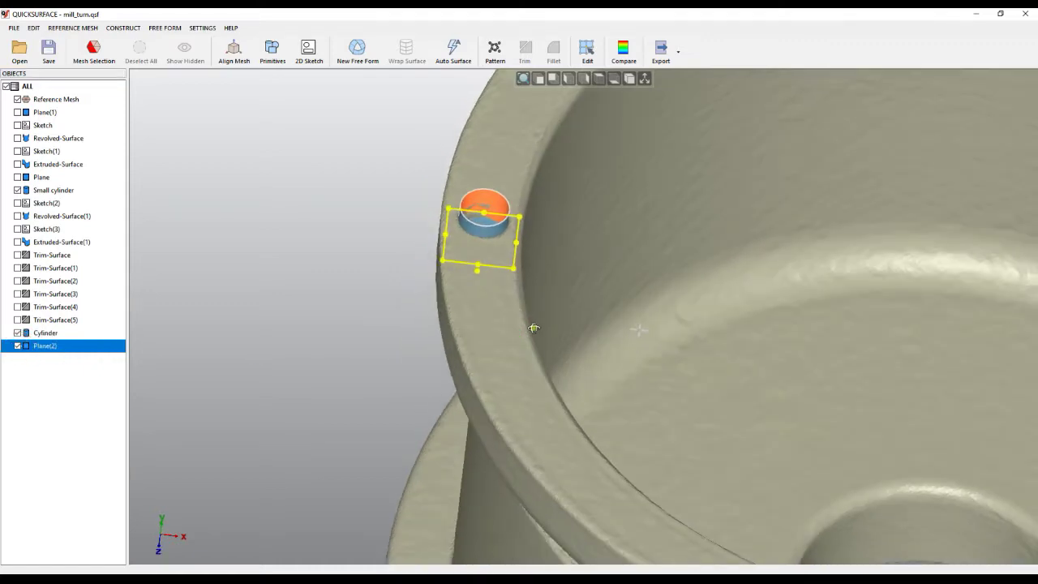
pyautogui.click(18, 99)
# - Orbit to the cylinder's underside and select the Cylinder together with Plane(2)
pyautogui.scroll(5, 471, 259)
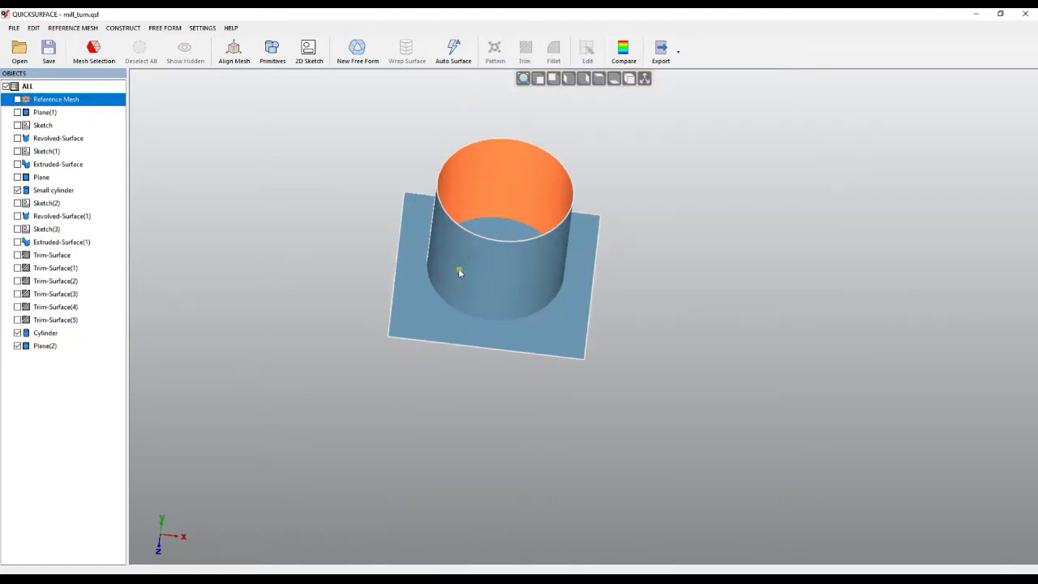
pyautogui.moveTo(487, 238); pyautogui.dragTo(484, 296, button='middle')
pyautogui.moveTo(484, 296); pyautogui.dragTo(693, 114, button='right')
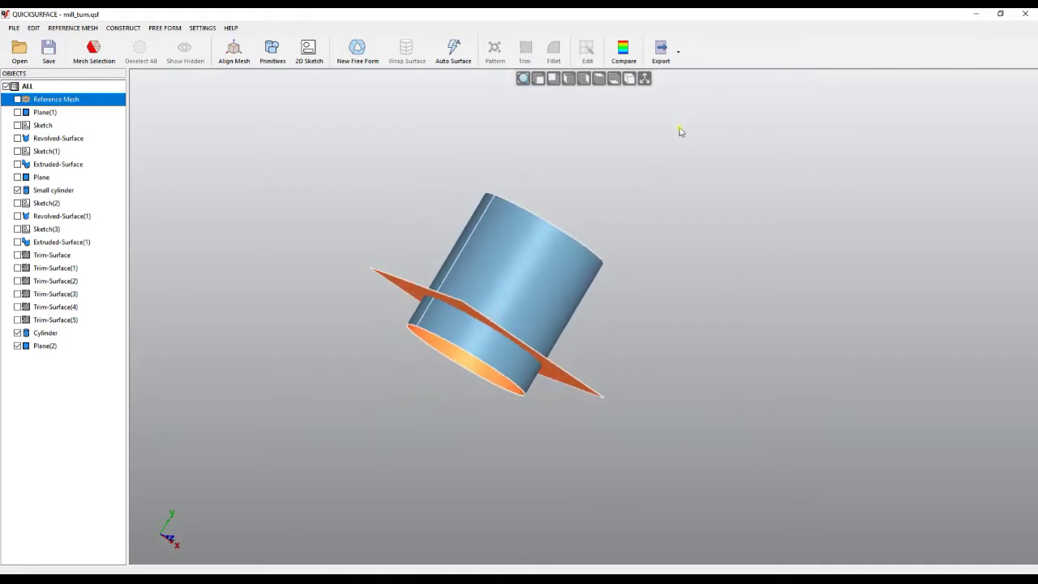
pyautogui.click(553, 250)
pyautogui.keyDown('ctrl'); pyautogui.click(406, 290); pyautogui.keyUp('ctrl')
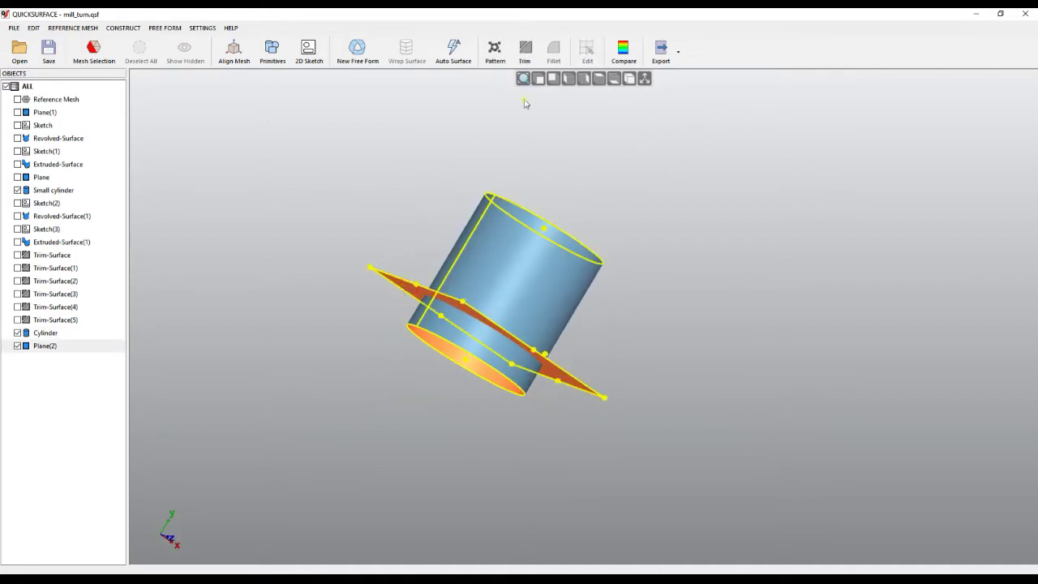
# - Trim the Cylinder with Plane(2), removing the part below the plane
pyautogui.click(523, 57)
pyautogui.click(405, 284)
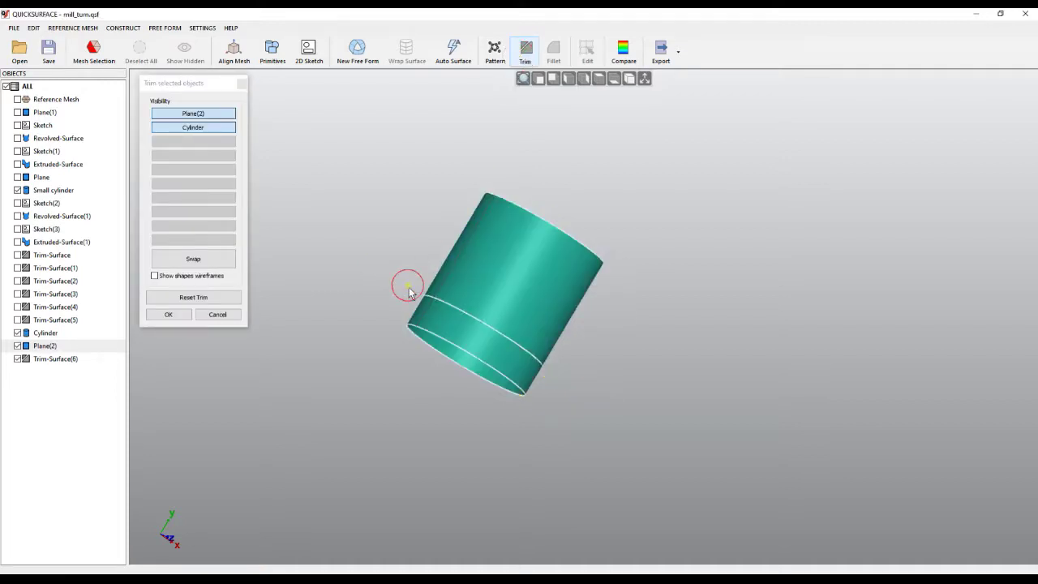
pyautogui.click(428, 307)
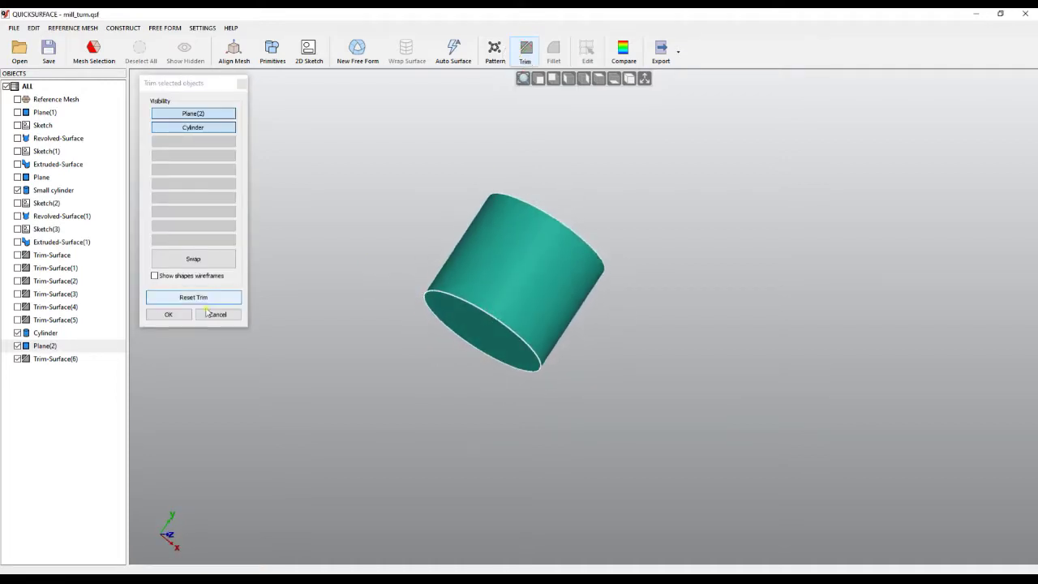
pyautogui.click(180, 317)
# - Inspect the shortened tube and select Trim-Surface(6)
pyautogui.moveTo(570, 283); pyautogui.dragTo(371, 373, button='right')
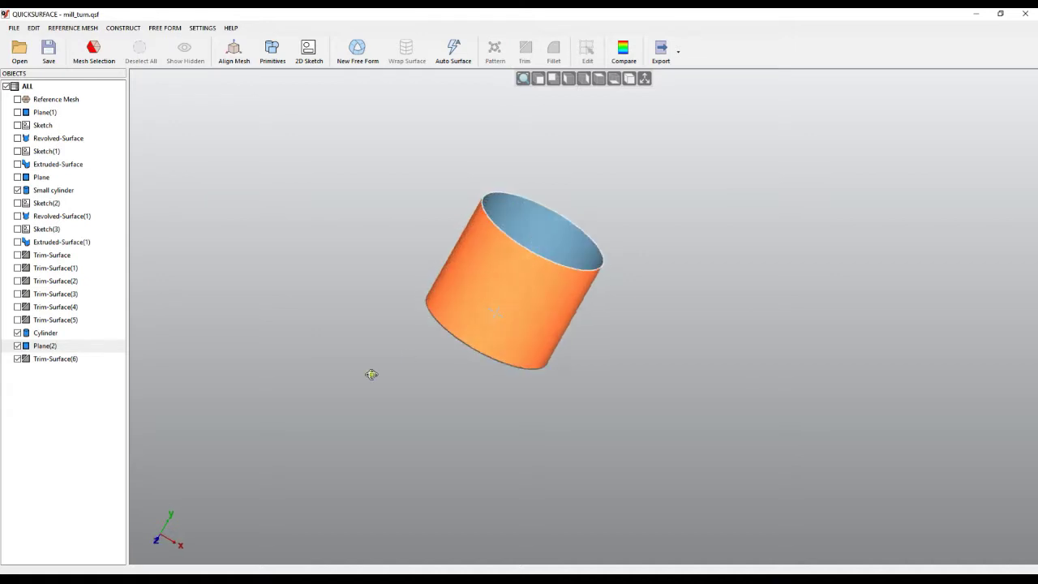
pyautogui.scroll(-5, 297, 415)
pyautogui.scroll(-3, 444, 312)
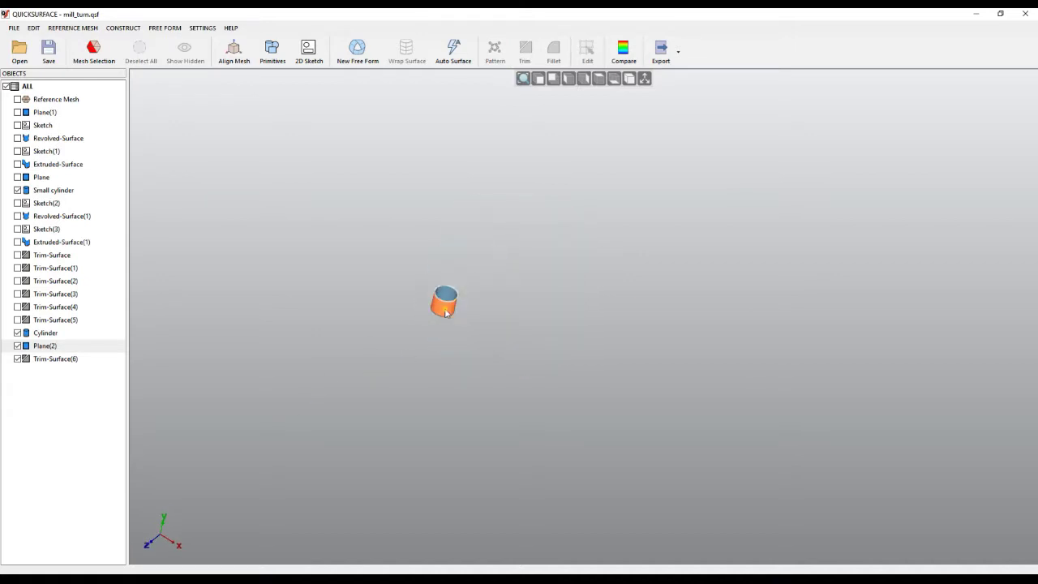
pyautogui.scroll(2, 444, 312)
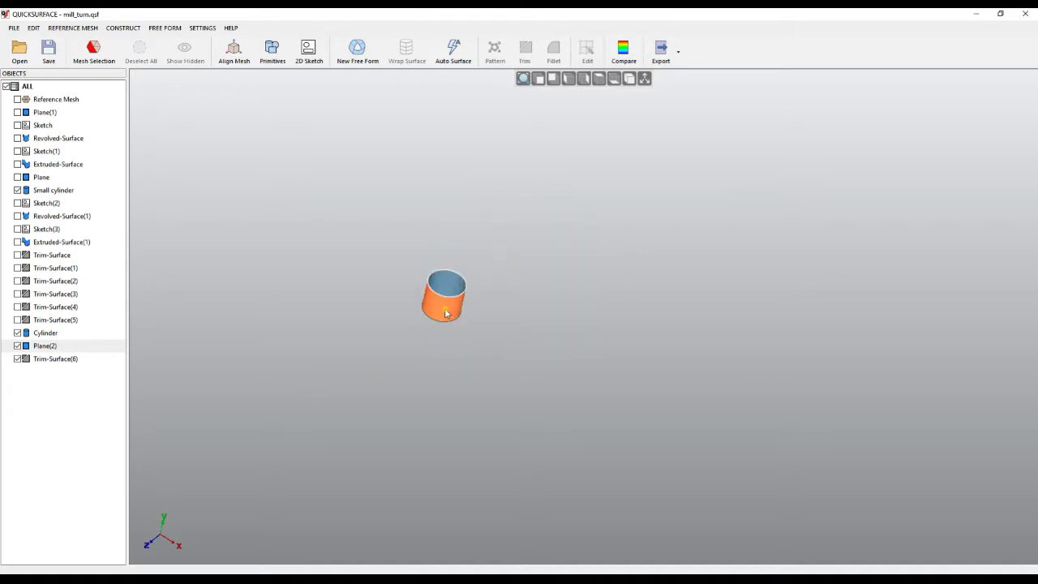
pyautogui.moveTo(493, 341); pyautogui.dragTo(464, 267, button='middle')
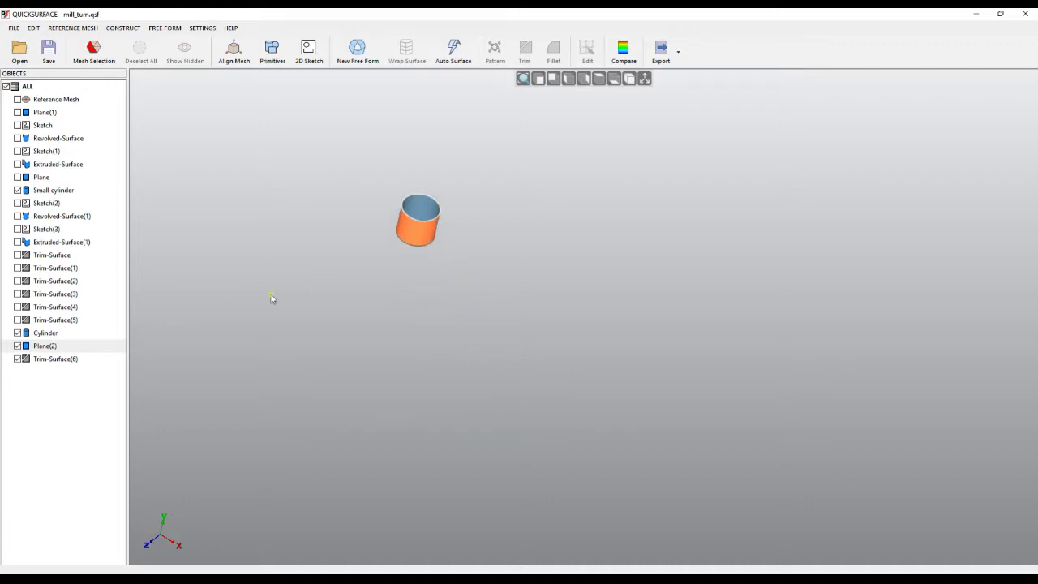
pyautogui.scroll(-3, 273, 298)
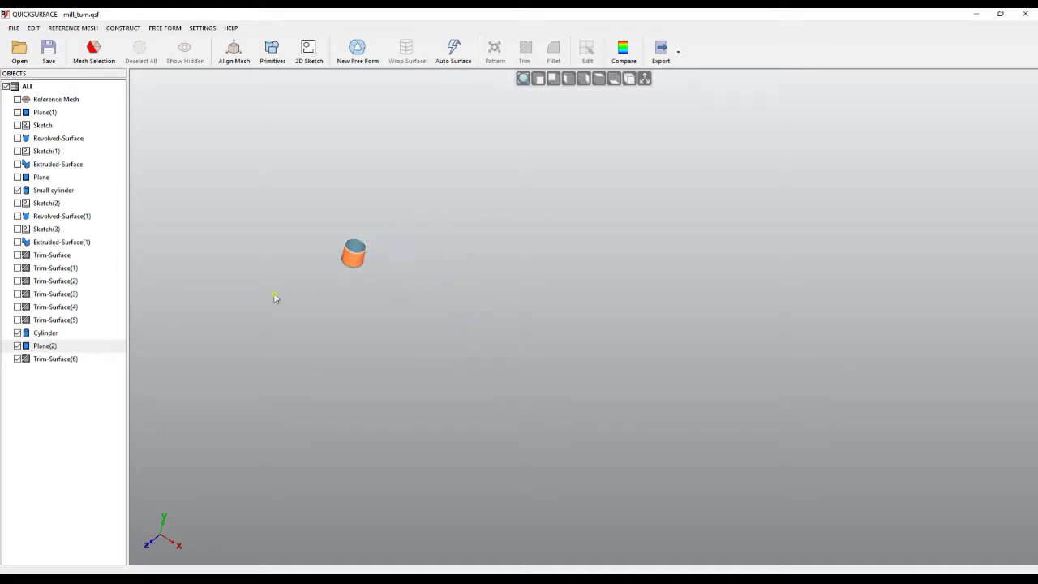
pyautogui.click(77, 361)
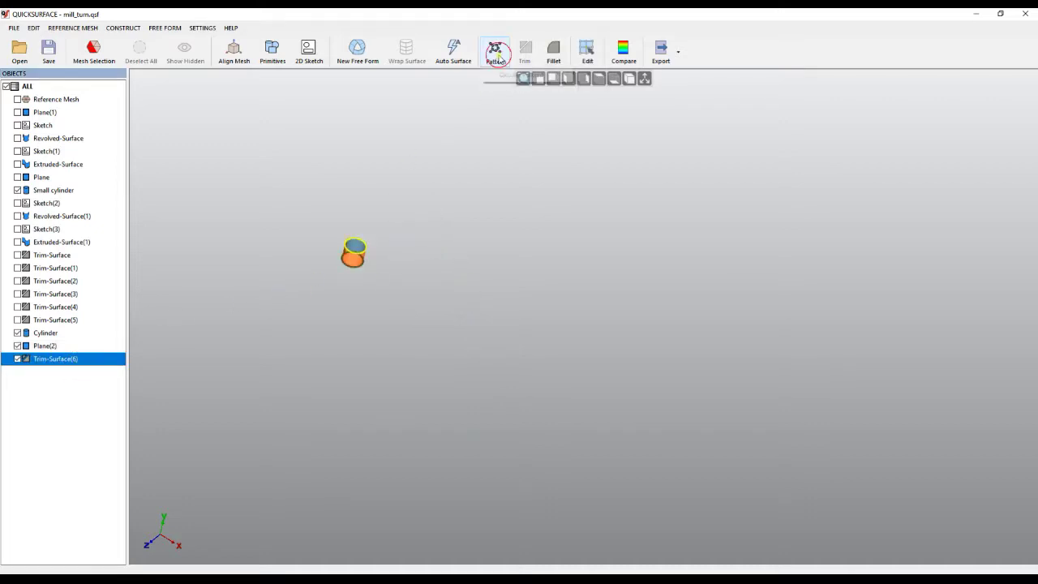
# - Start a Circular Pattern of Trim-Surface(6) around the Y Axis, showing Trim-Surface(5) and the grid
pyautogui.click(494, 50)
pyautogui.click(521, 75)
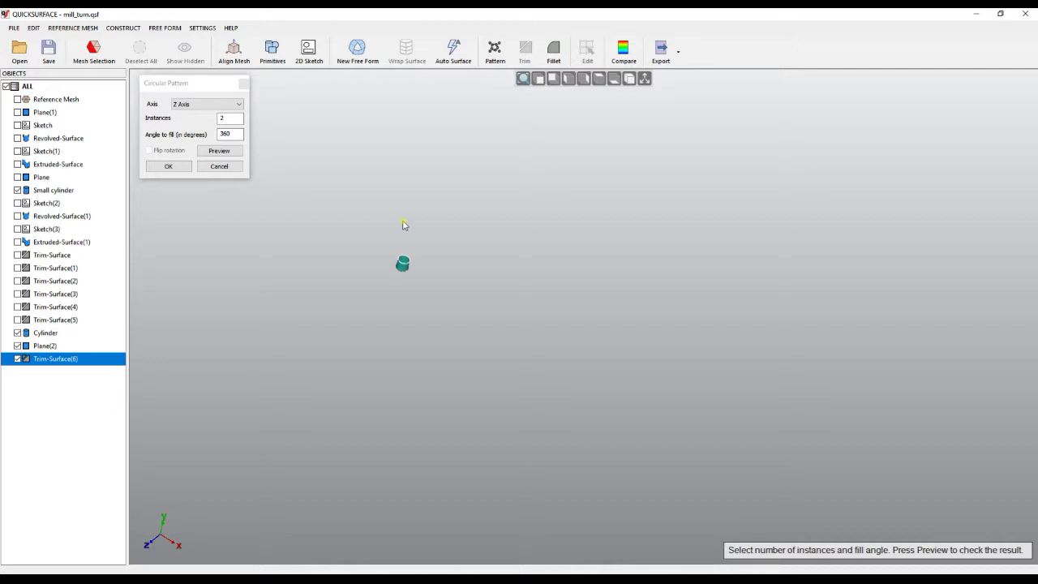
pyautogui.click(18, 320)
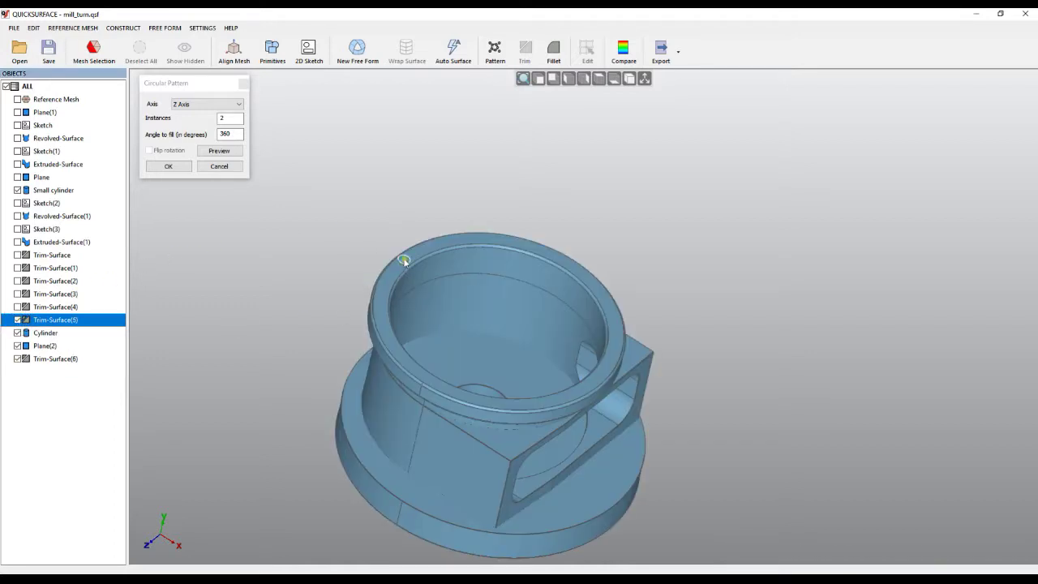
pyautogui.scroll(3, 492, 304)
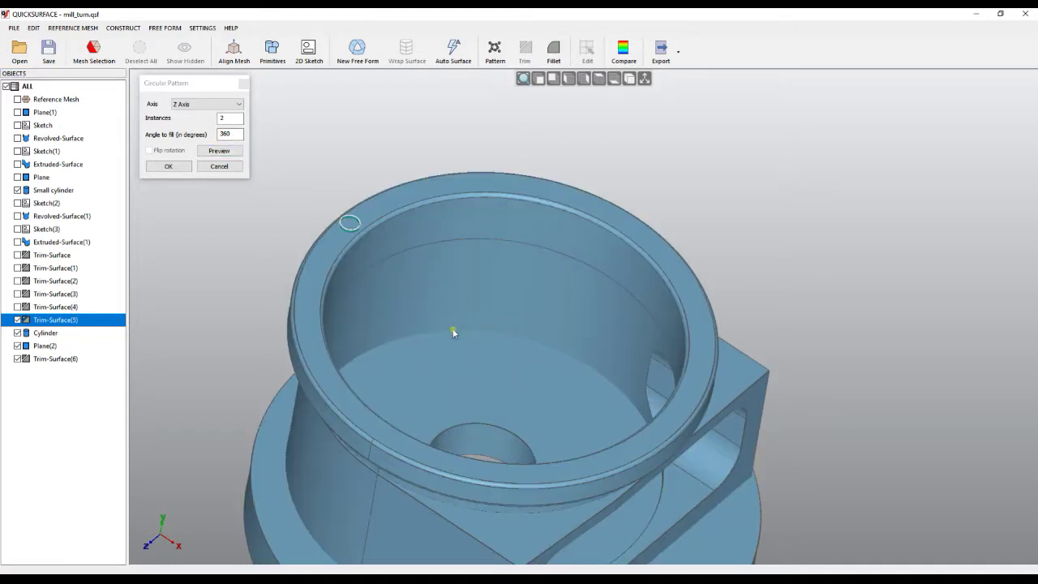
pyautogui.click(213, 107)
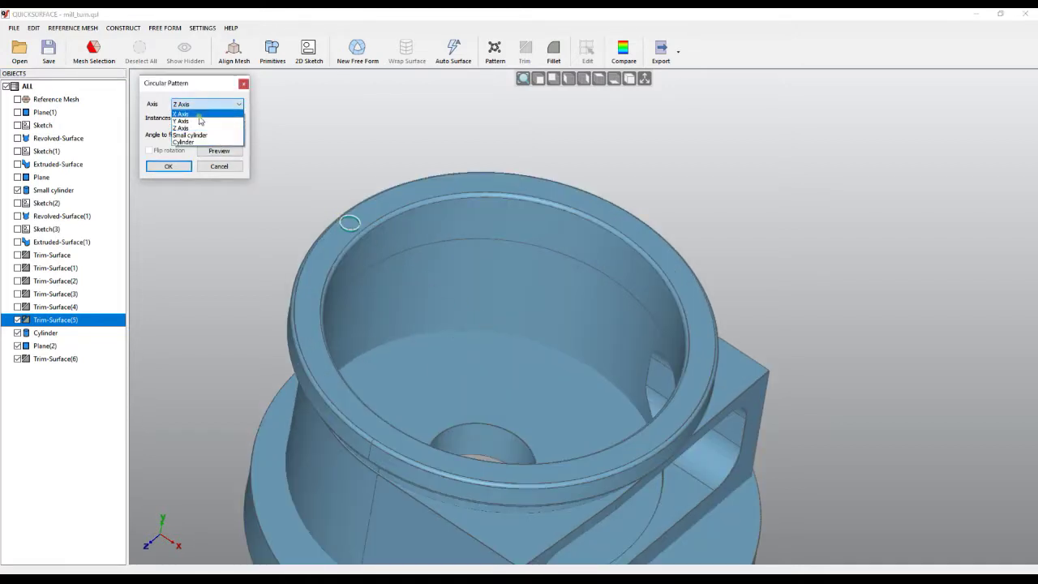
pyautogui.click(199, 121)
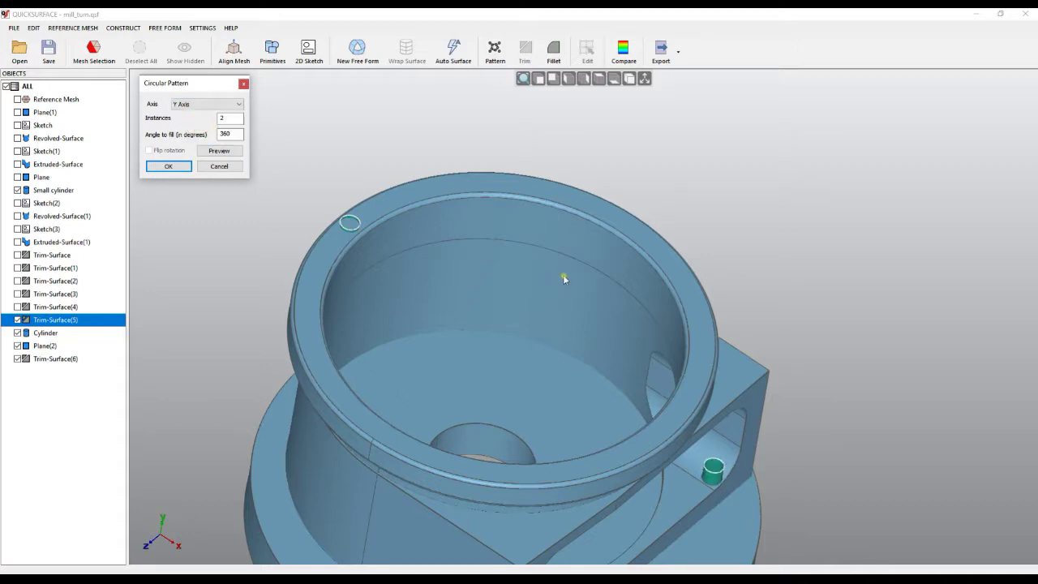
pyautogui.click(645, 78)
pyautogui.moveTo(632, 130); pyautogui.dragTo(365, 229, button='right')
# - Preview the pattern with 4, then 7 instances, and select the fill angle value
pyautogui.click(223, 118)
pyautogui.doubleClick(223, 119)
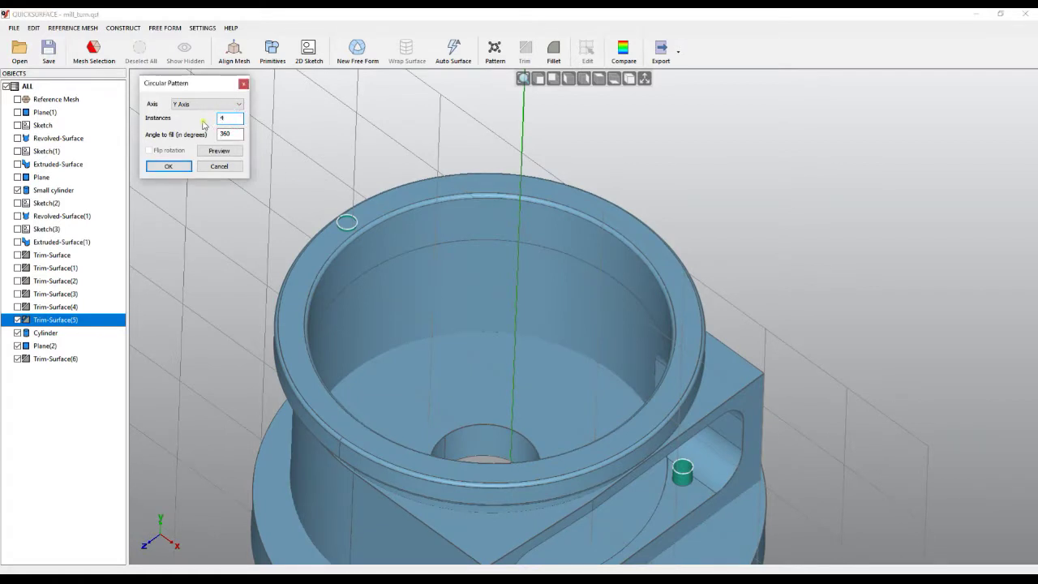
pyautogui.write('4')
pyautogui.click(215, 150)
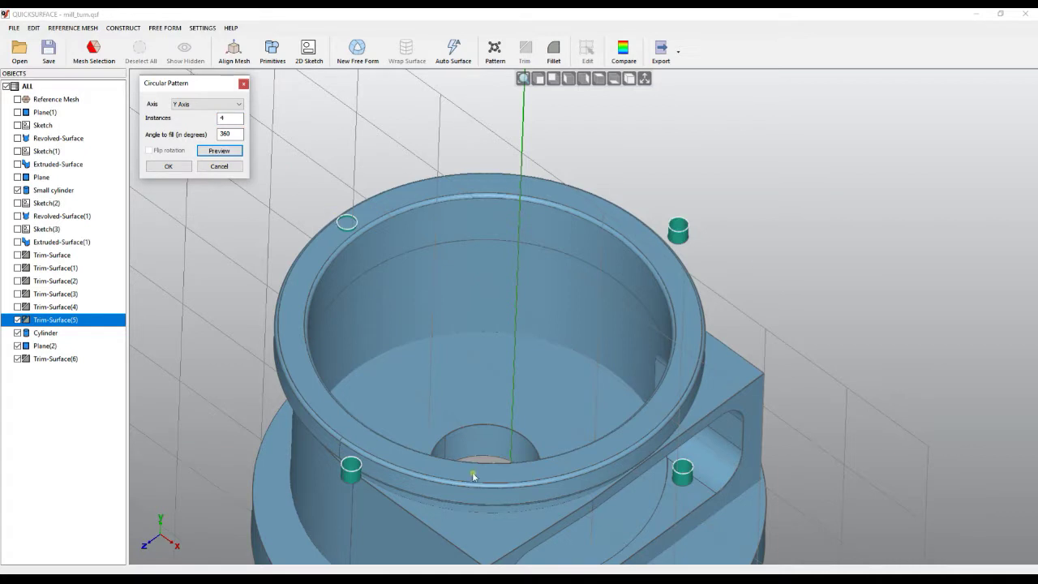
pyautogui.doubleClick(233, 121)
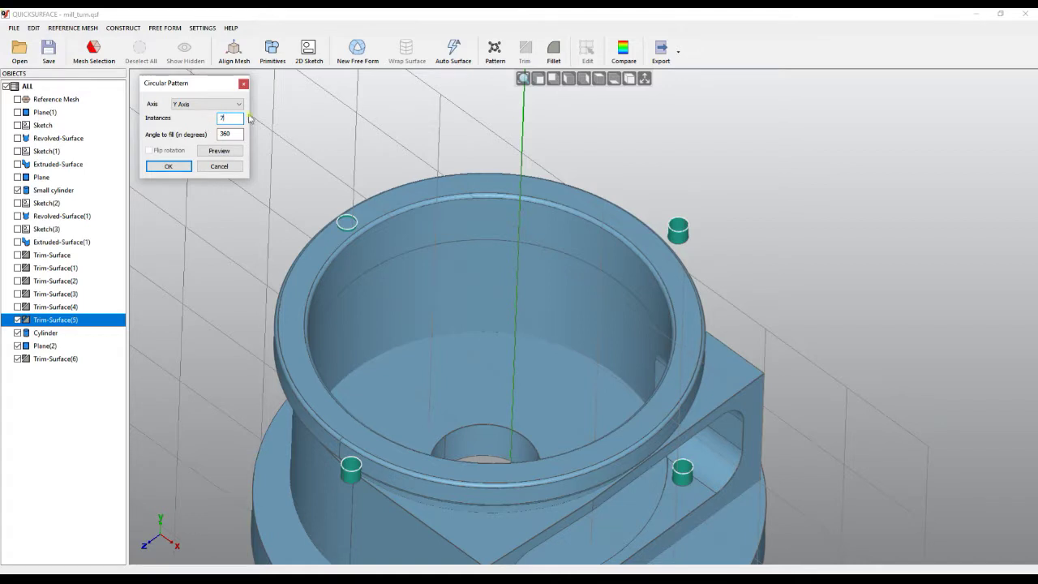
pyautogui.write('7')
pyautogui.click(219, 150)
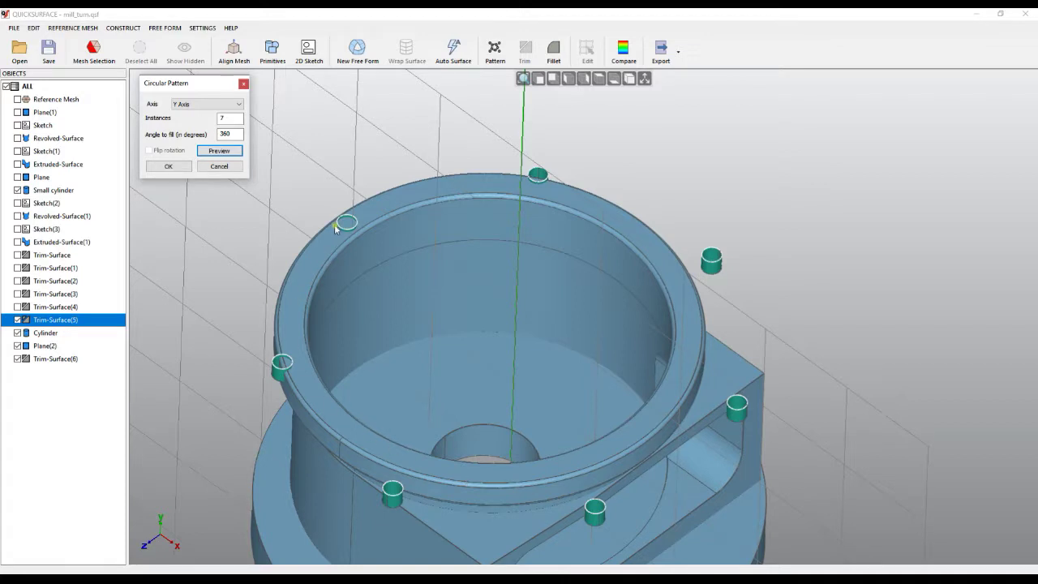
pyautogui.doubleClick(229, 134)
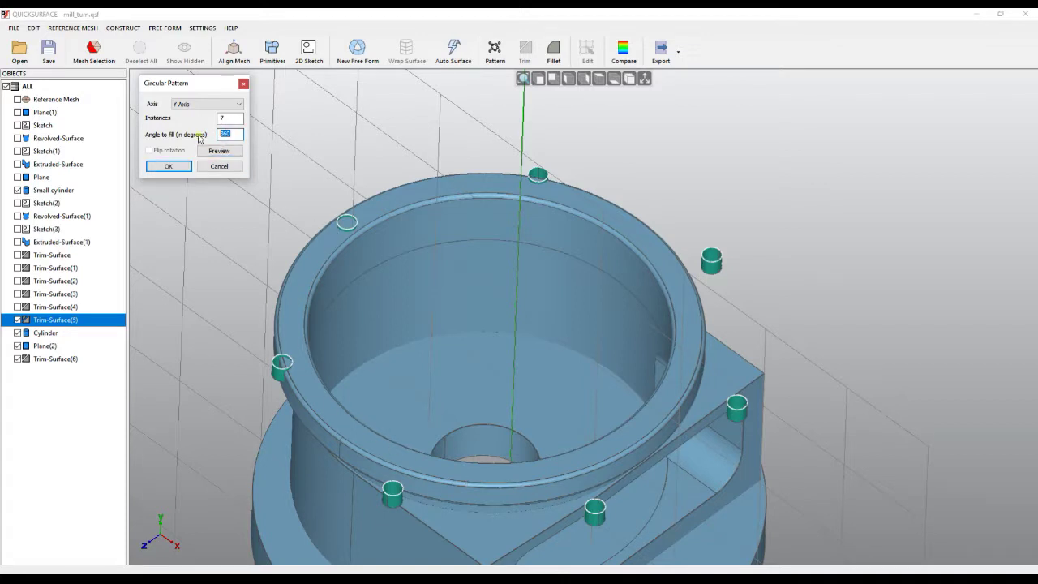
# - Preview the seven-cylinder pattern over 180°, then with Flip rotation ticked
pyautogui.write('180')
pyautogui.click(219, 150)
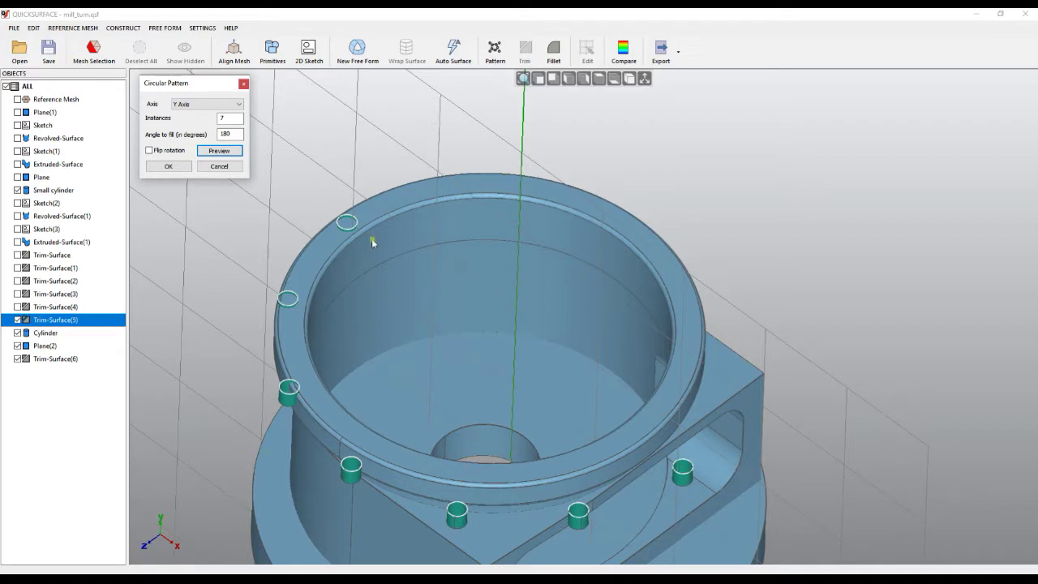
pyautogui.click(159, 154)
pyautogui.click(219, 150)
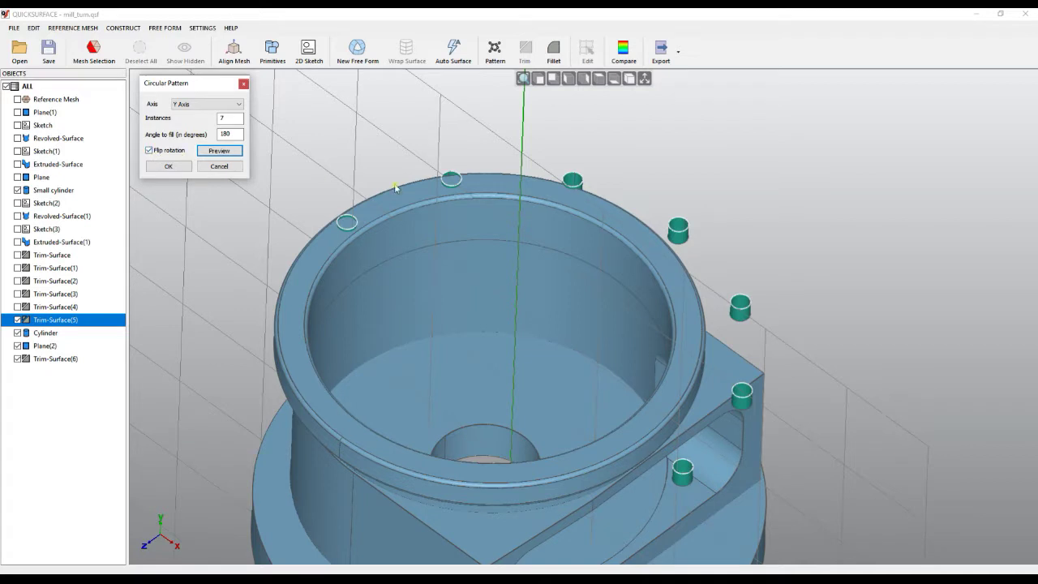
# - Set the fill angle back to 360° and preview the evenly spread cylinders
pyautogui.doubleClick(233, 135)
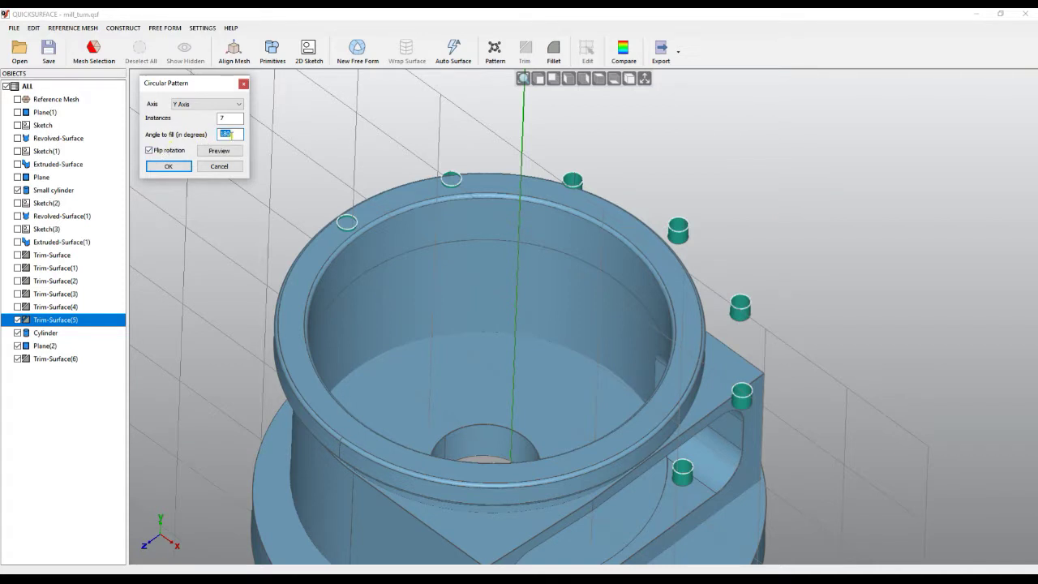
pyautogui.write('0')
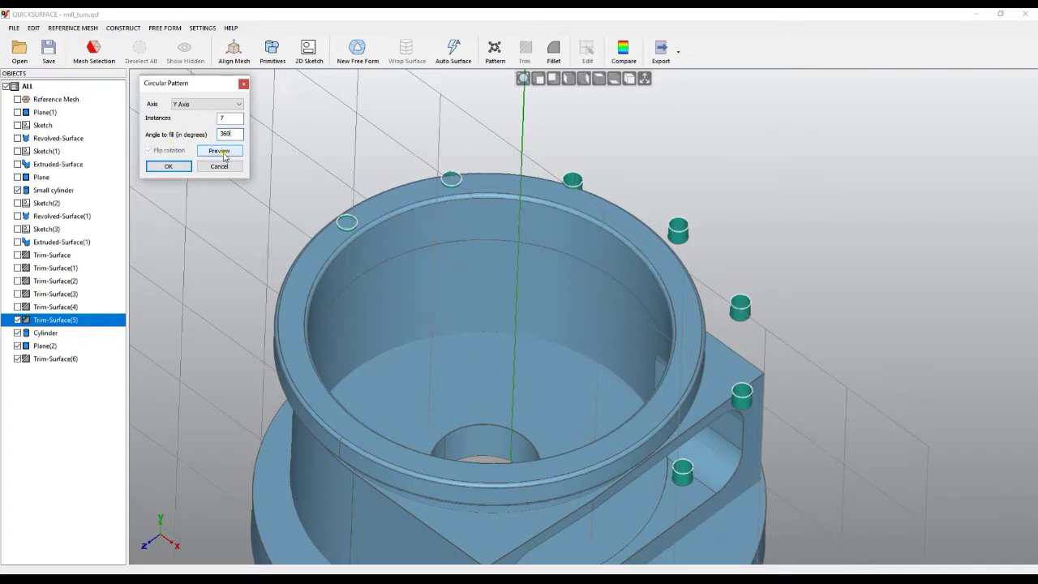
pyautogui.click(219, 151)
pyautogui.moveTo(450, 243)
pyautogui.mouseDown(button='middle')
pyautogui.moveTo(466, 239)
pyautogui.moveTo(462, 158)
pyautogui.moveTo(474, 255)
pyautogui.mouseUp(button='middle')
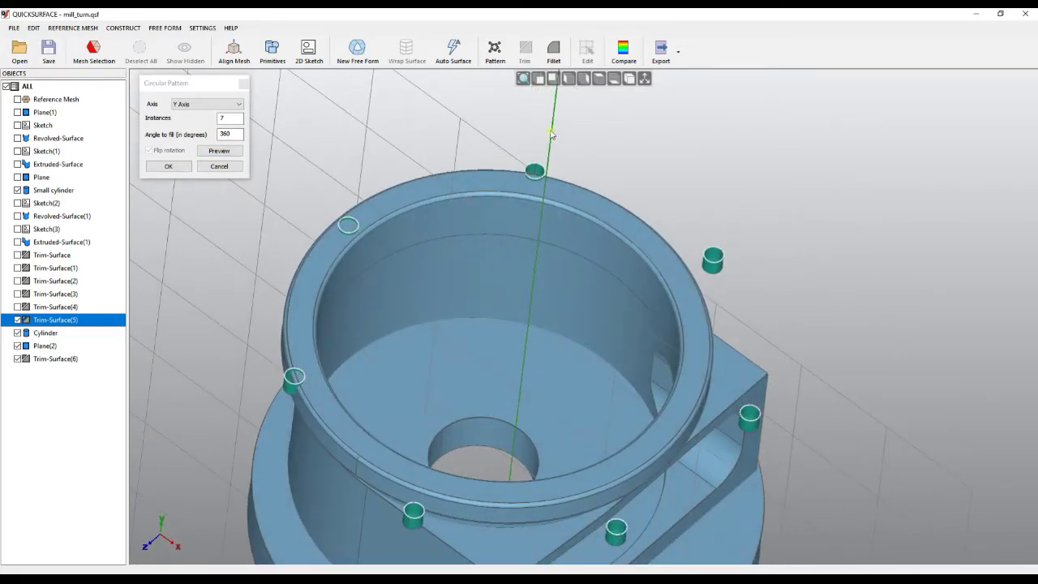
# - Switch the pattern axis to Small cylinder with 5 instances, preview and confirm it
pyautogui.scroll(-3, 531, 249)
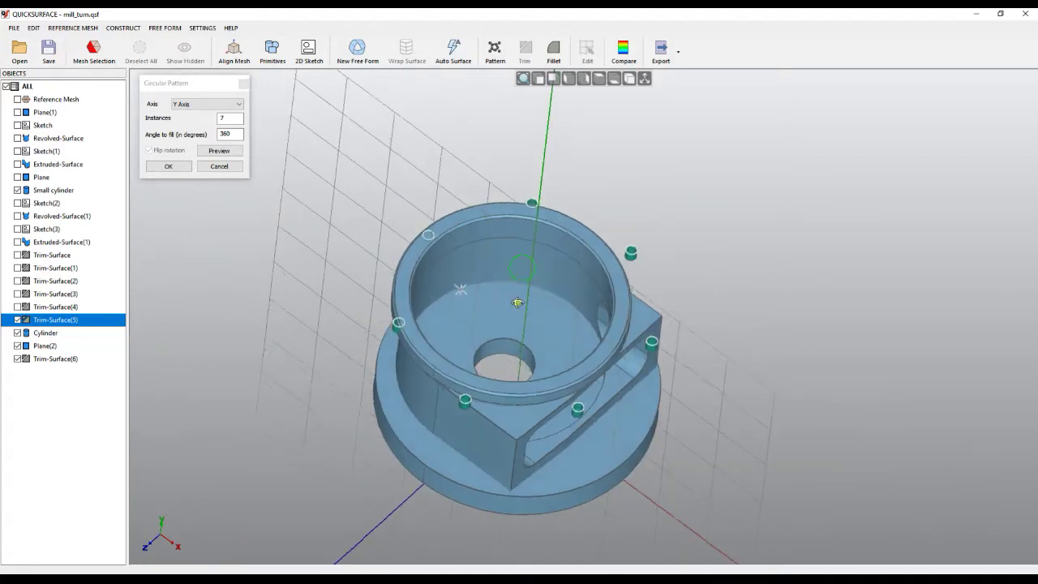
pyautogui.moveTo(517, 303)
pyautogui.mouseDown(button='middle')
pyautogui.moveTo(514, 357)
pyautogui.moveTo(517, 332)
pyautogui.mouseUp(button='middle')
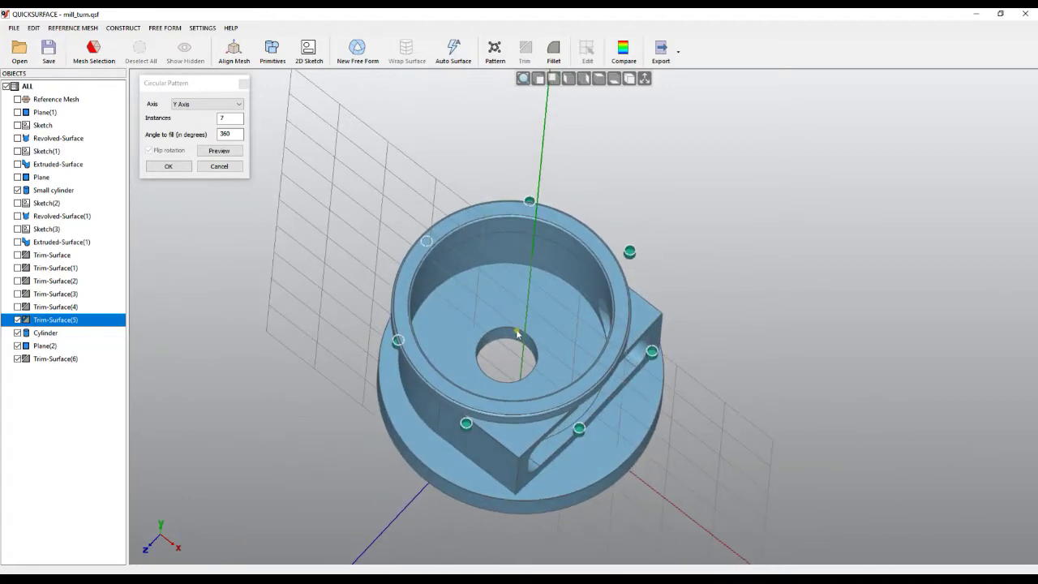
pyautogui.click(200, 105)
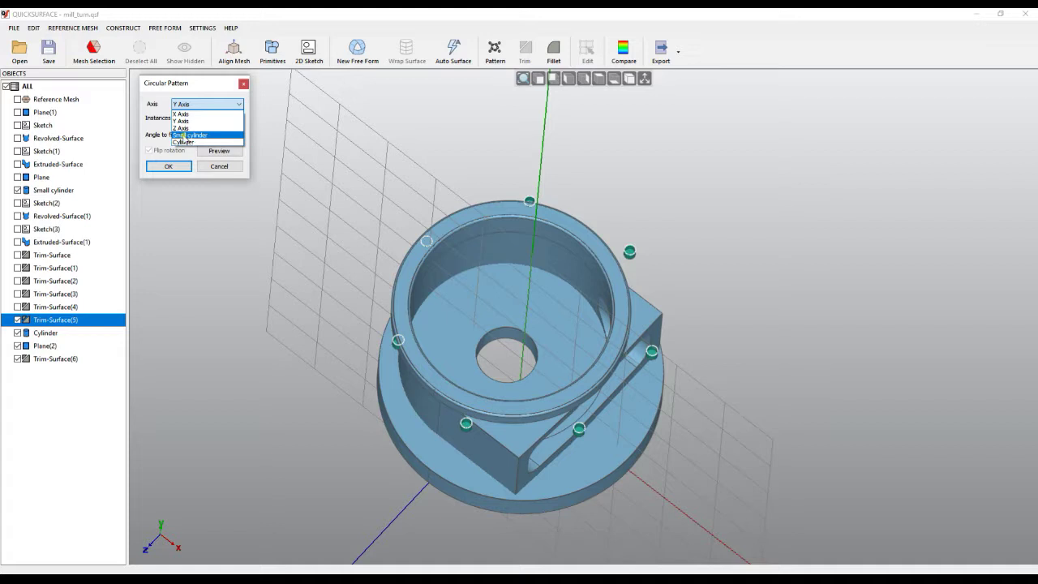
pyautogui.click(187, 136)
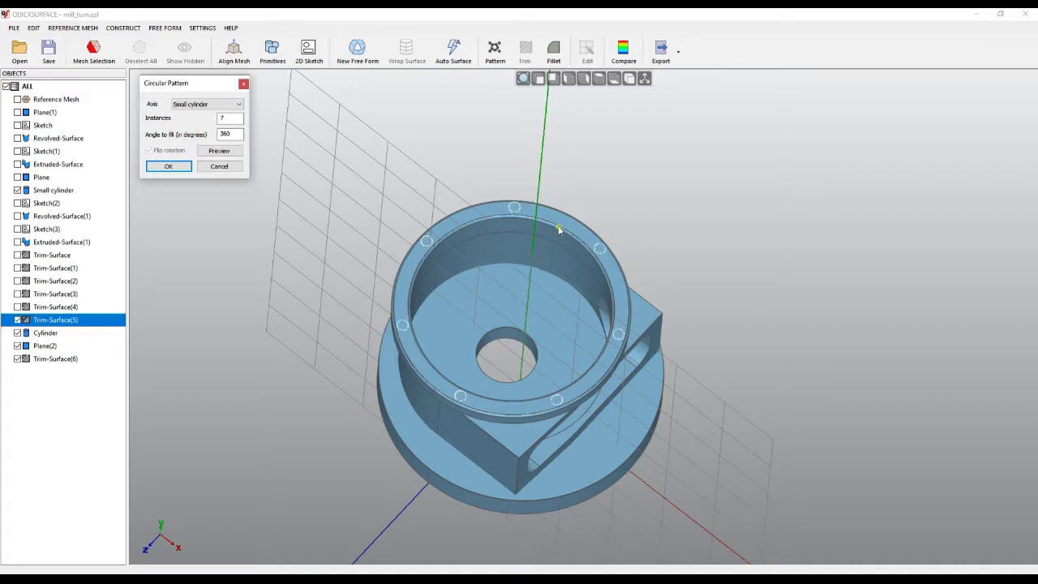
pyautogui.doubleClick(223, 117)
pyautogui.click(219, 151)
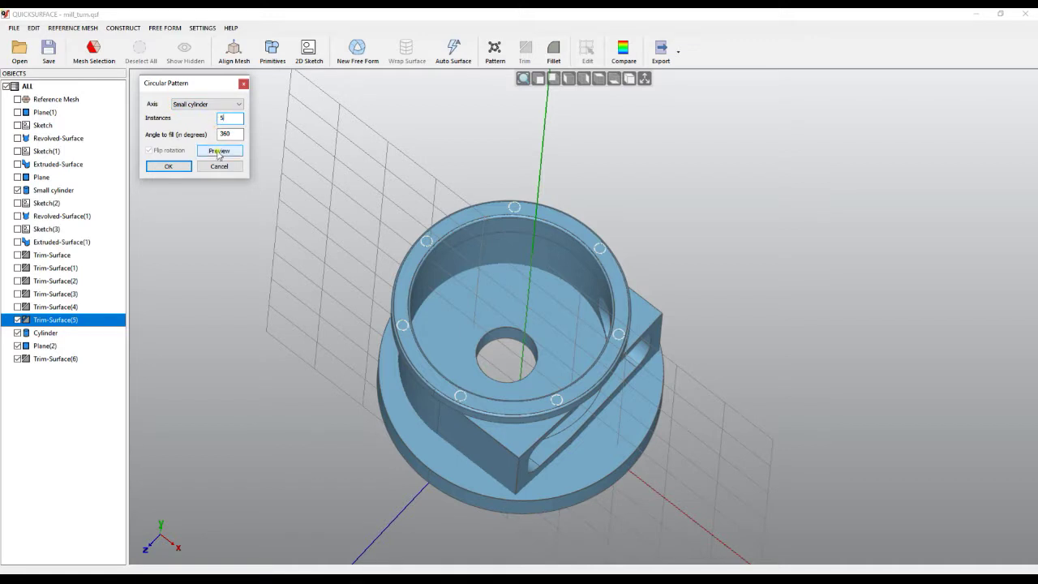
pyautogui.click(167, 167)
pyautogui.moveTo(506, 269); pyautogui.dragTo(501, 157, button='right')
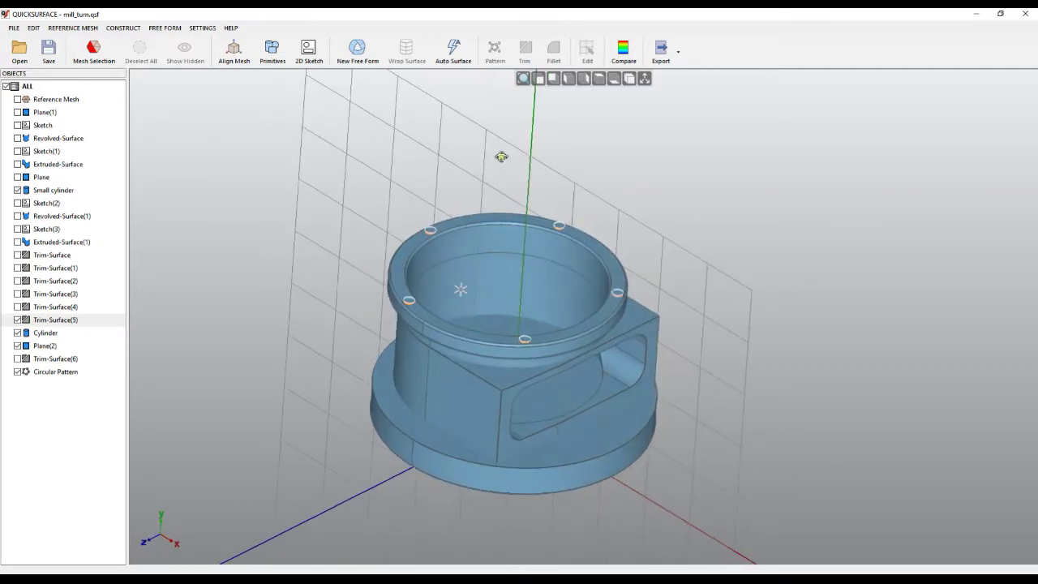
# - Hide the grid and start trimming the Circular Pattern against the revolved flange surface
pyautogui.click(645, 79)
pyautogui.scroll(3, 486, 282)
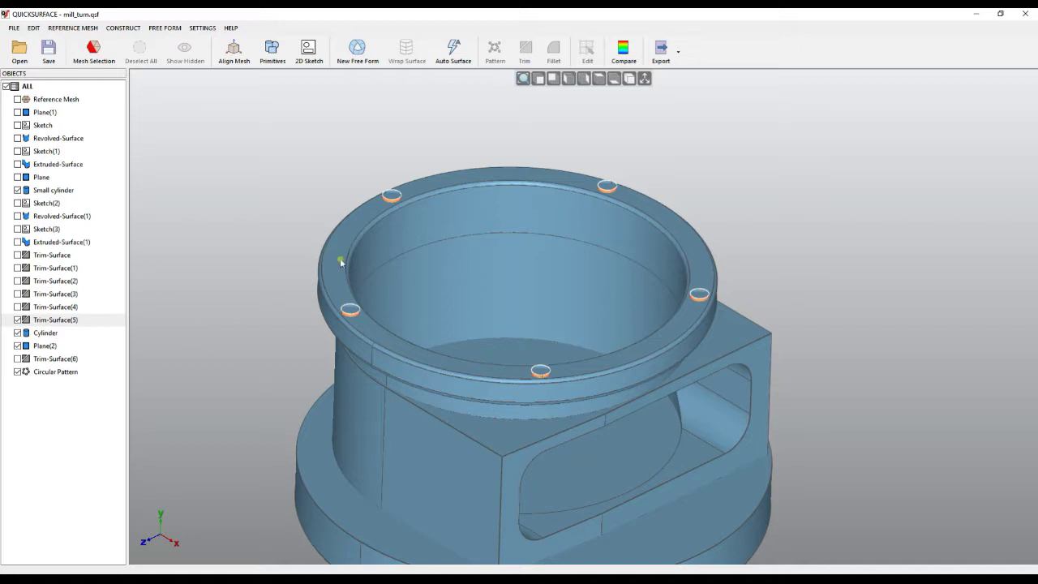
pyautogui.click(56, 373)
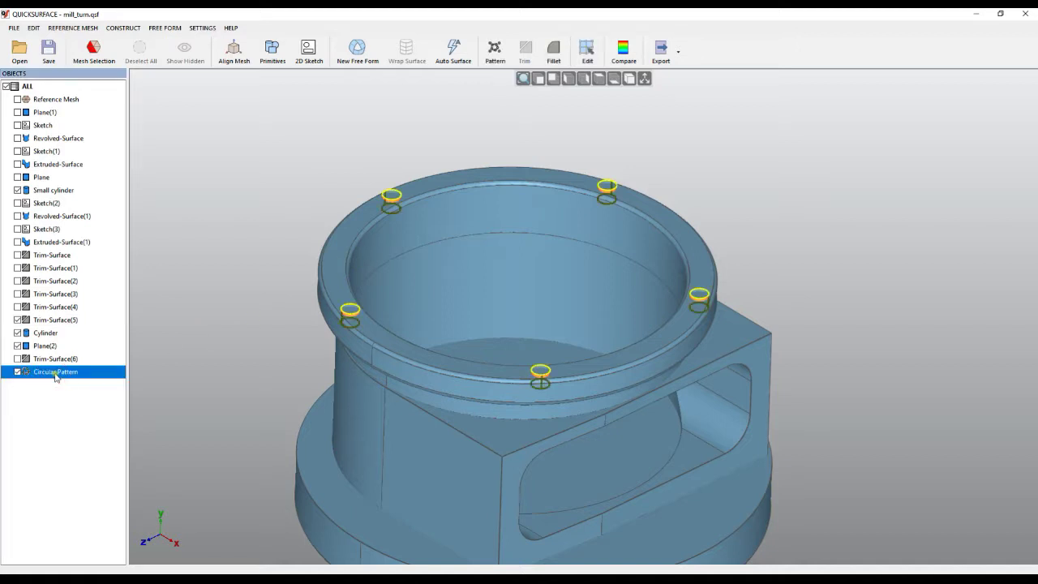
pyautogui.click(484, 259)
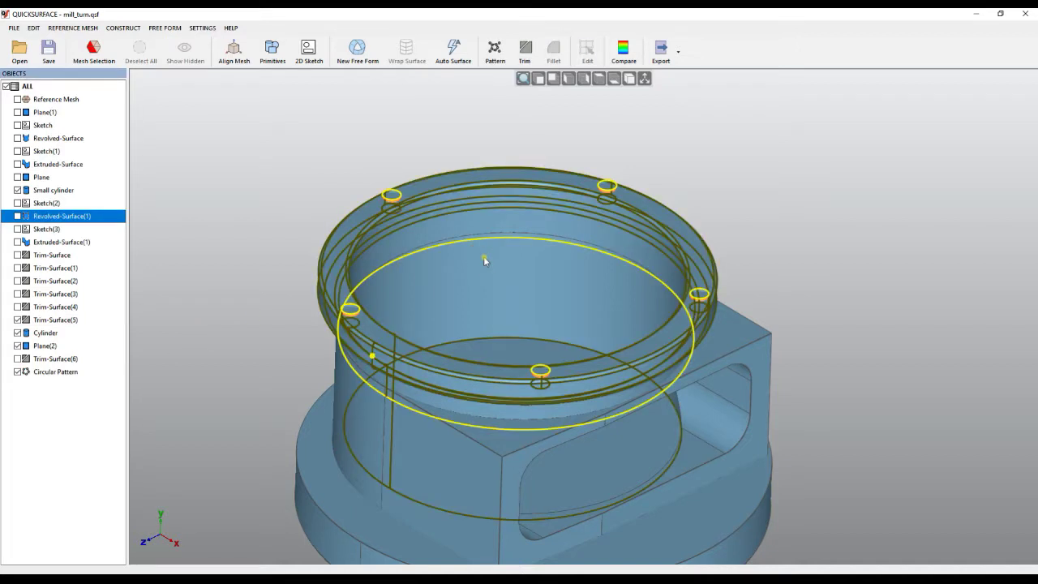
pyautogui.rightClick(768, 210)
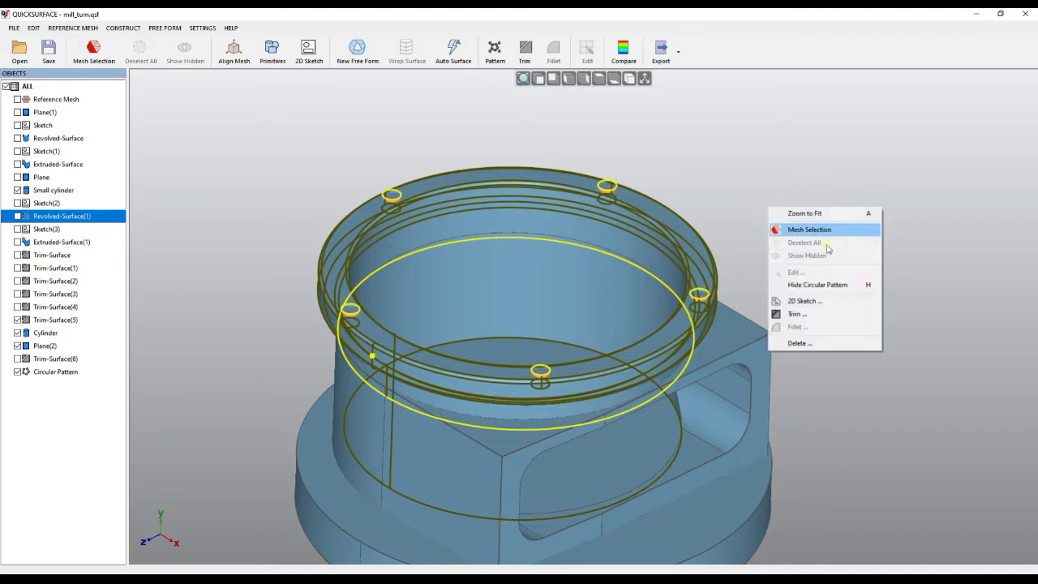
pyautogui.click(799, 313)
# - Check the five hole cuts in the flange rim and confirm Trim-Surface(7)
pyautogui.scroll(6, 638, 197)
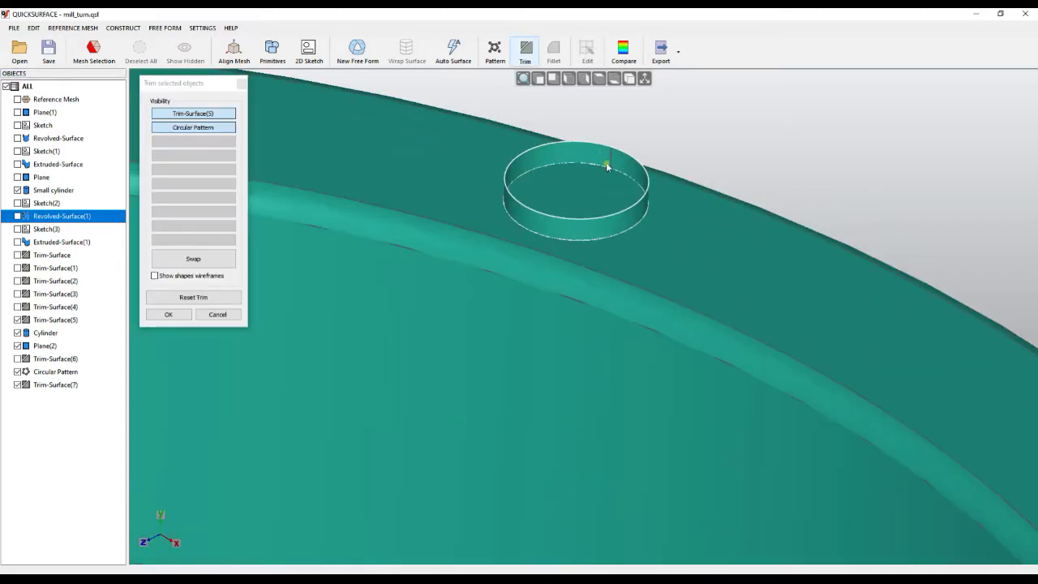
pyautogui.scroll(-5, 595, 197)
pyautogui.scroll(5, 349, 206)
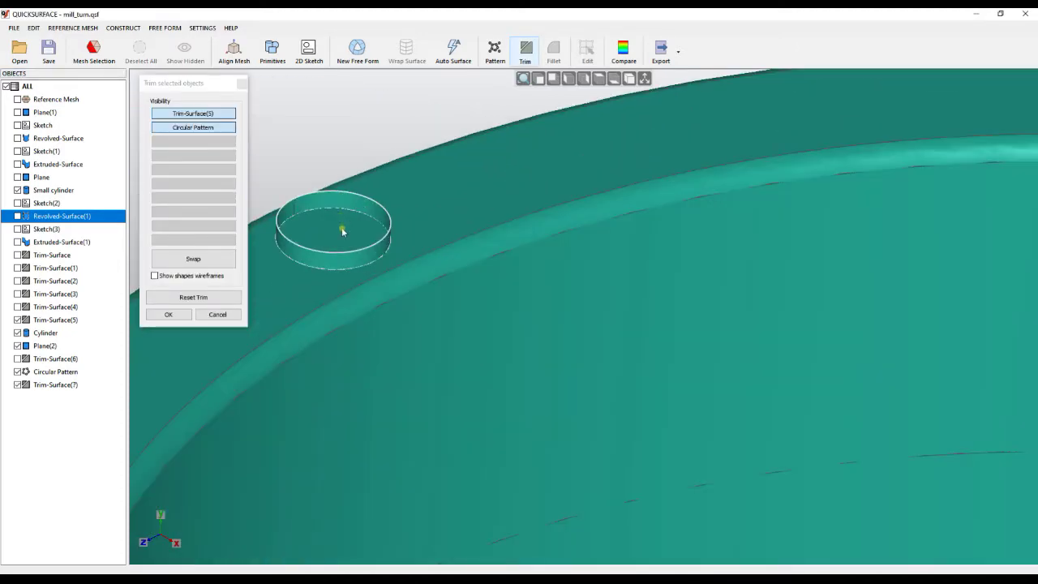
pyautogui.scroll(-7, 559, 289)
pyautogui.scroll(5, 558, 290)
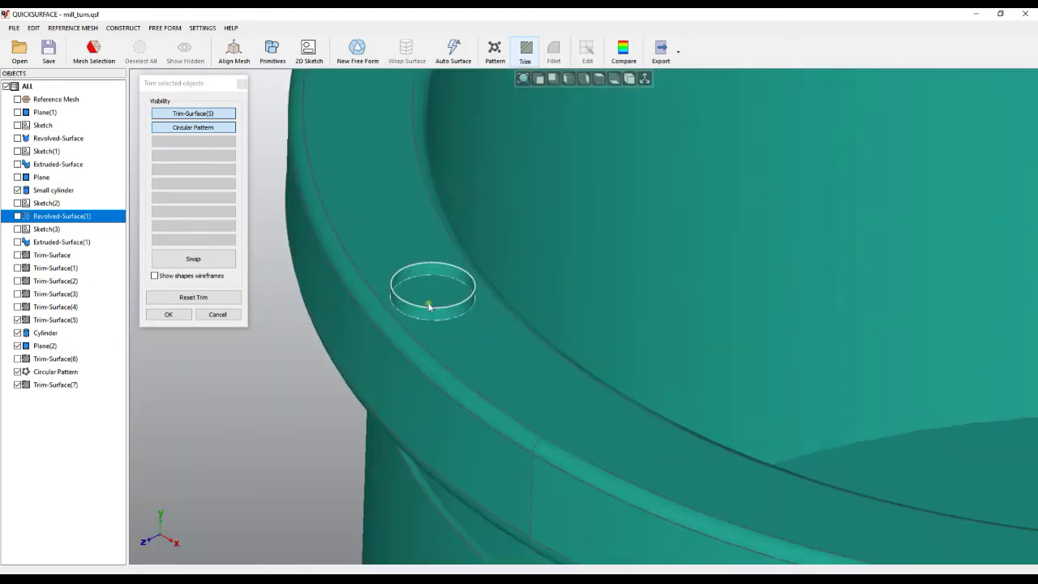
pyautogui.scroll(-6, 441, 259)
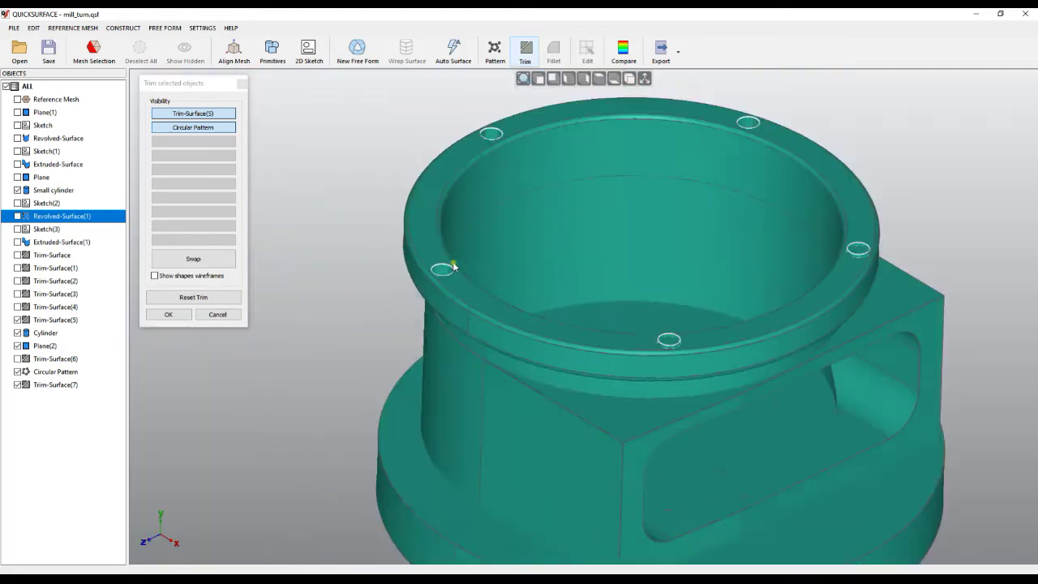
pyautogui.scroll(5, 648, 328)
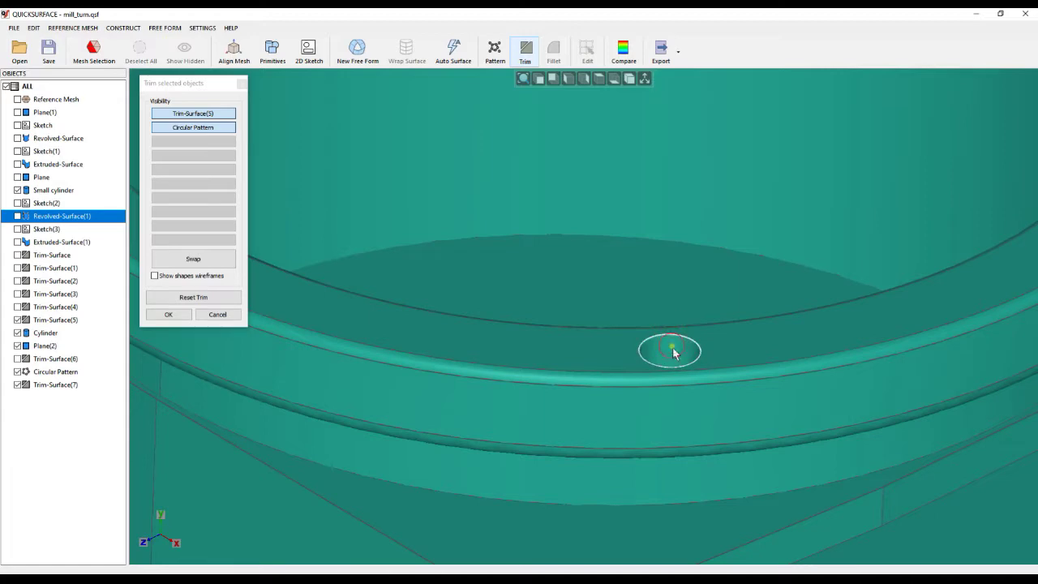
pyautogui.scroll(-6, 660, 327)
pyautogui.scroll(5, 686, 302)
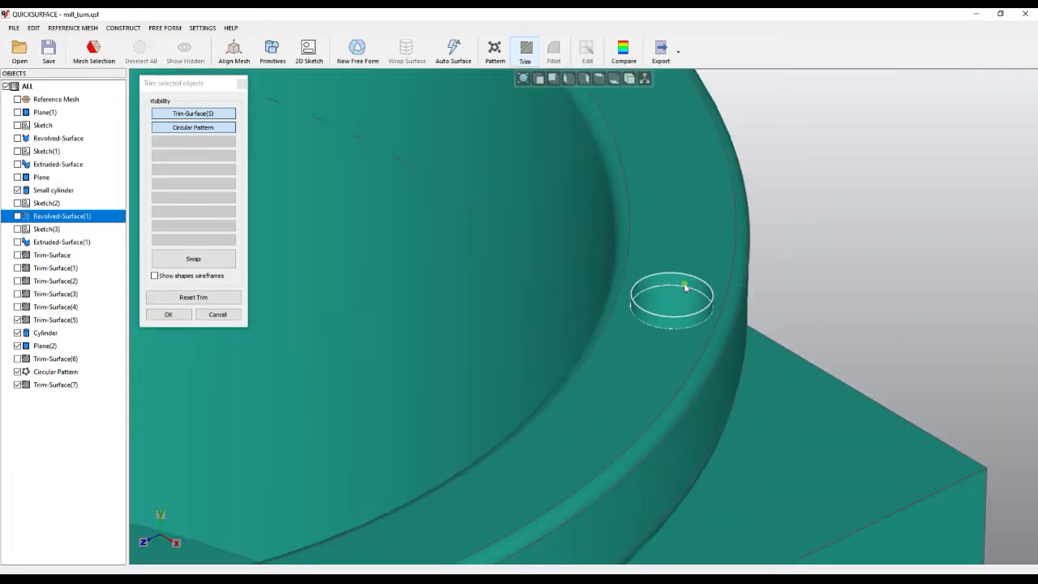
pyautogui.scroll(-6, 686, 292)
pyautogui.moveTo(531, 381); pyautogui.dragTo(558, 434, button='right')
pyautogui.click(180, 318)
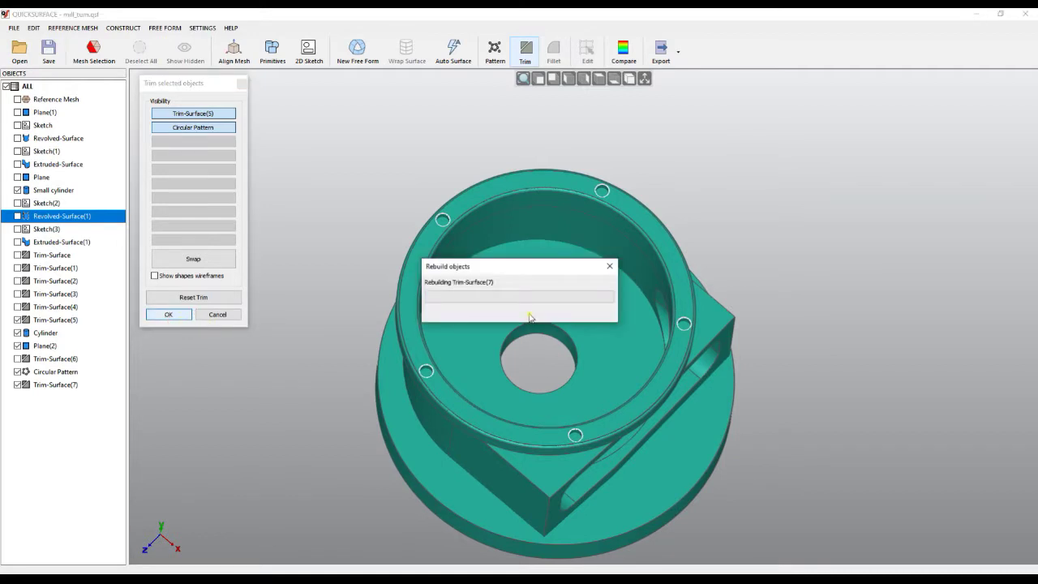
pyautogui.moveTo(535, 348); pyautogui.dragTo(522, 201, button='right')
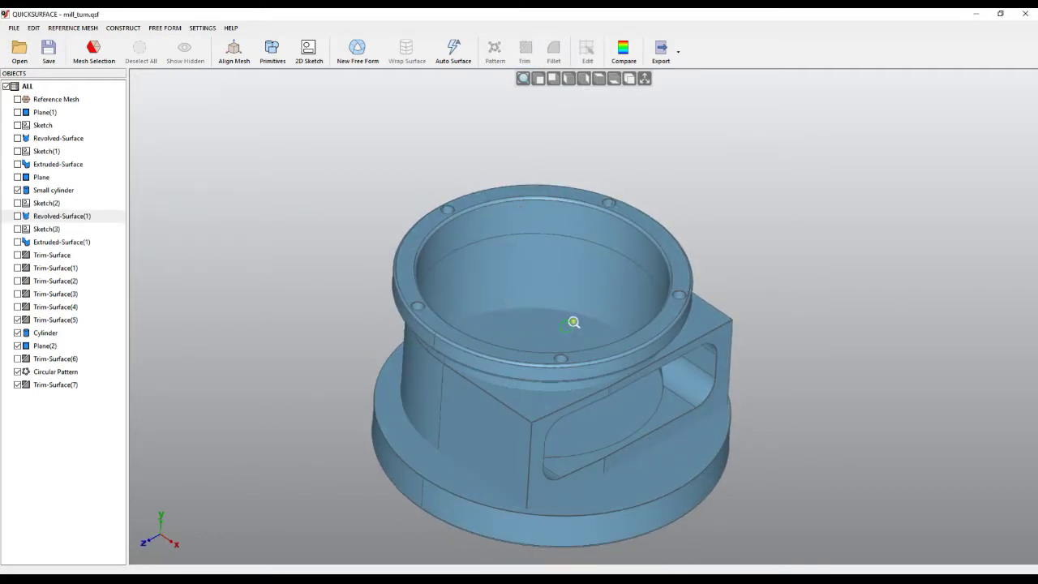
pyautogui.scroll(1, 584, 308)
pyautogui.moveTo(595, 294); pyautogui.dragTo(621, 238, button='middle')
pyautogui.scroll(1, 598, 262)
pyautogui.moveTo(598, 262)
pyautogui.mouseDown(button='right')
pyautogui.moveTo(579, 421)
pyautogui.moveTo(577, 312)
pyautogui.mouseUp(button='right')
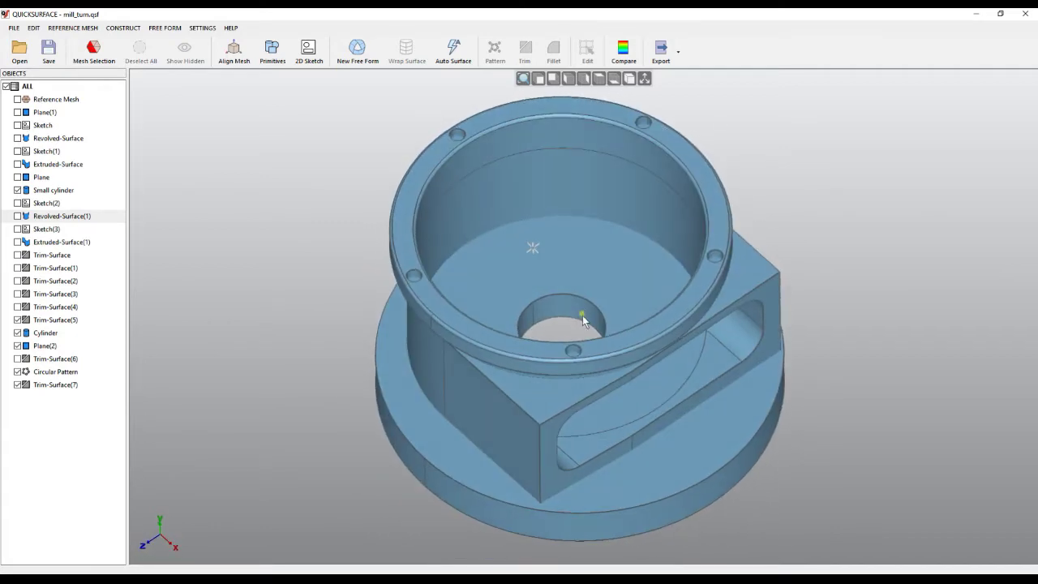
pyautogui.rightClick(53, 373)
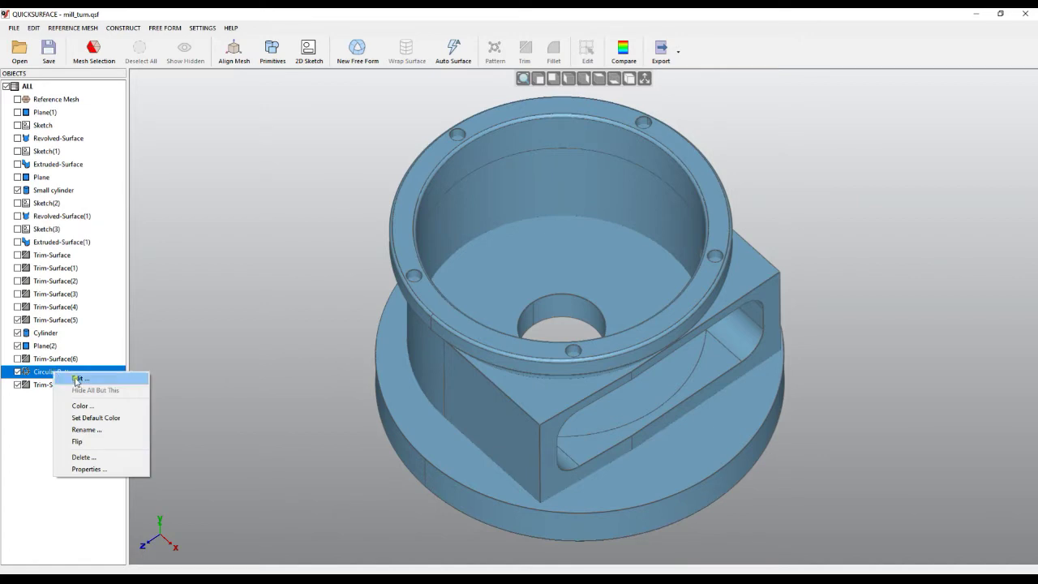
pyautogui.click(77, 378)
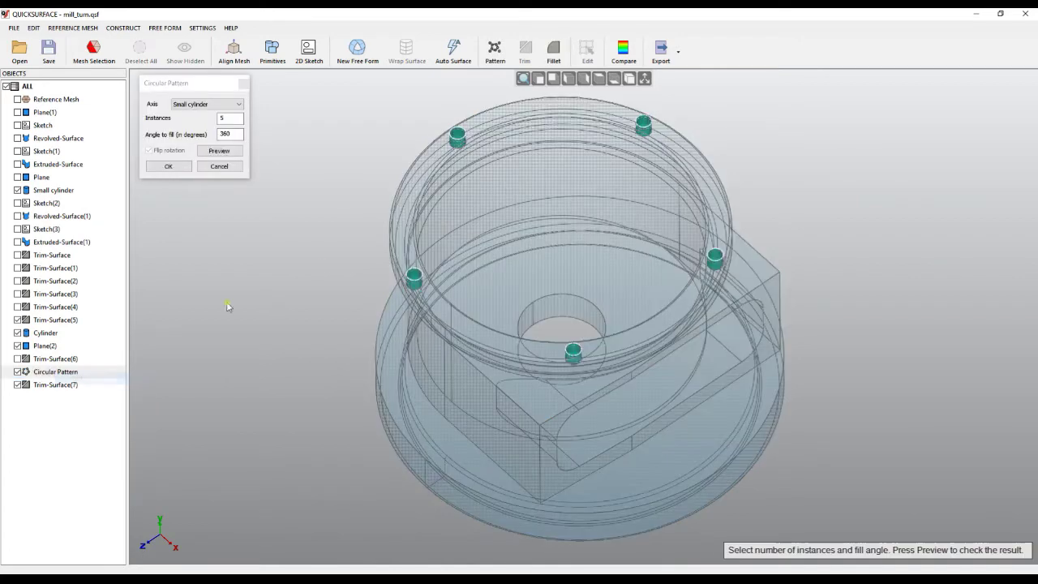
pyautogui.click(219, 167)
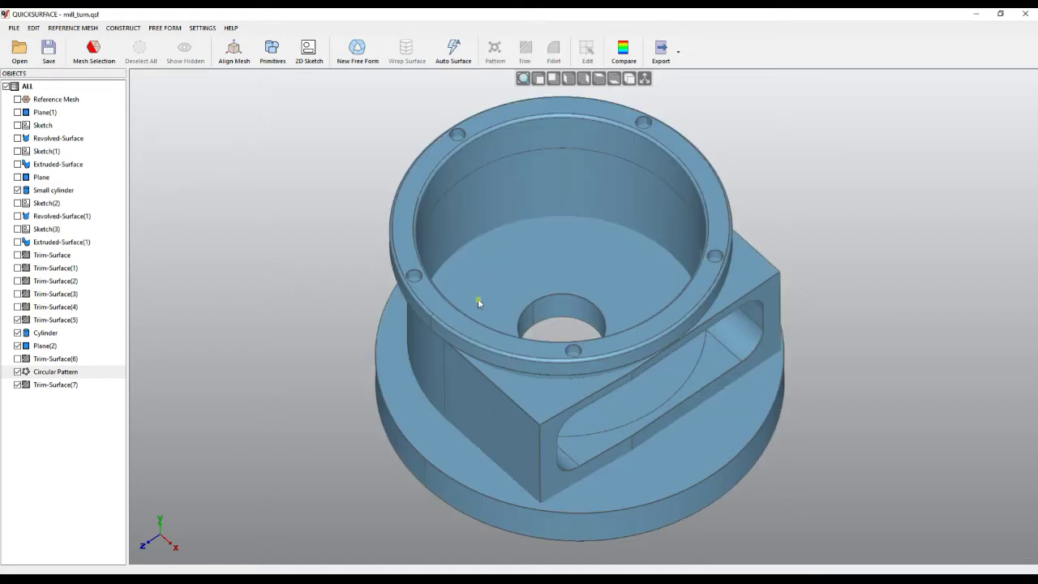